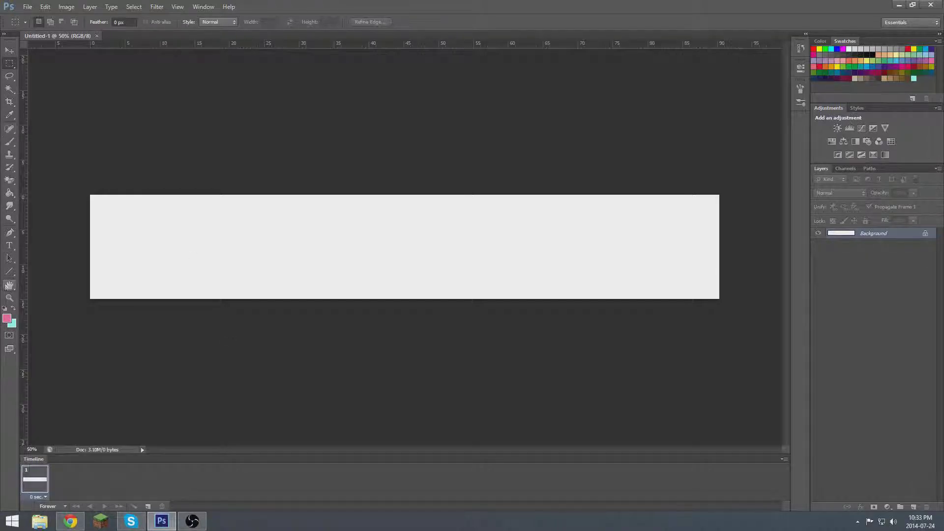
Draw four black diagonal lines across the banner, redrawing the misplaced fourth at a new angle.
{"action": "left_click", "coordinate": [91, 23]}
{"action": "left_click", "coordinate": [130, 79]}
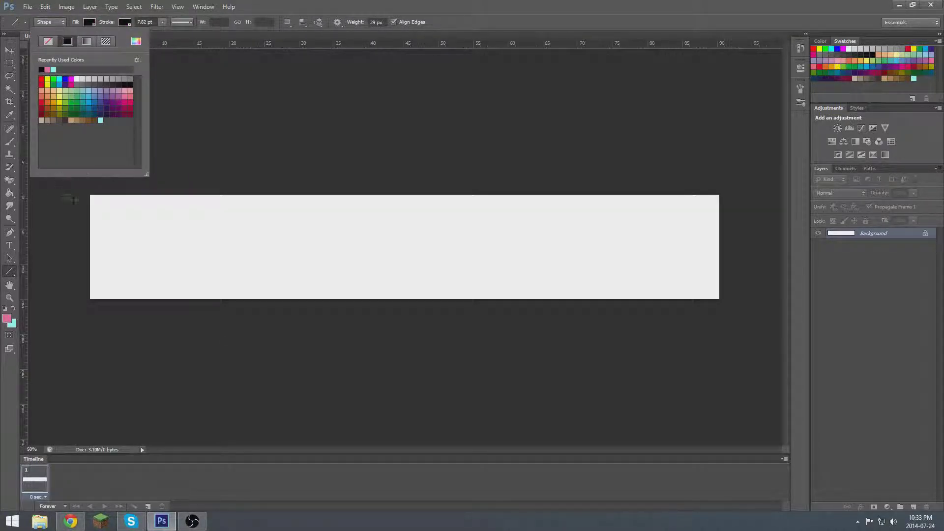
{"action": "left_click", "coordinate": [81, 179]}
{"action": "left_click_drag", "start_coordinate": [81, 181], "coordinate": [305, 364]}
{"action": "mouse_move", "coordinate": [457, 172]}
{"action": "left_mouse_down"}
{"action": "mouse_move", "coordinate": [231, 362]}
{"action": "mouse_move", "coordinate": [199, 320]}
{"action": "left_mouse_up"}
{"action": "left_click_drag", "start_coordinate": [469, 156], "coordinate": [679, 357]}
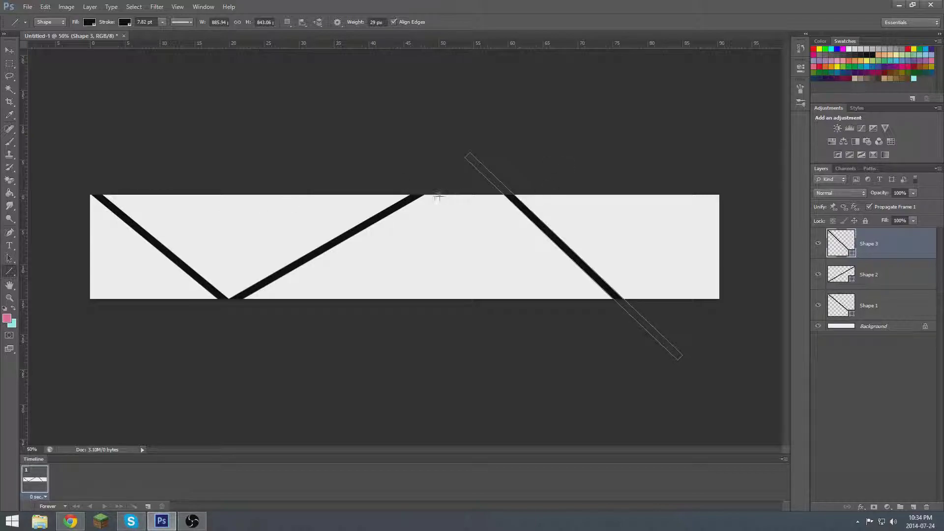
{"action": "left_click_drag", "start_coordinate": [437, 207], "coordinate": [437, 360]}
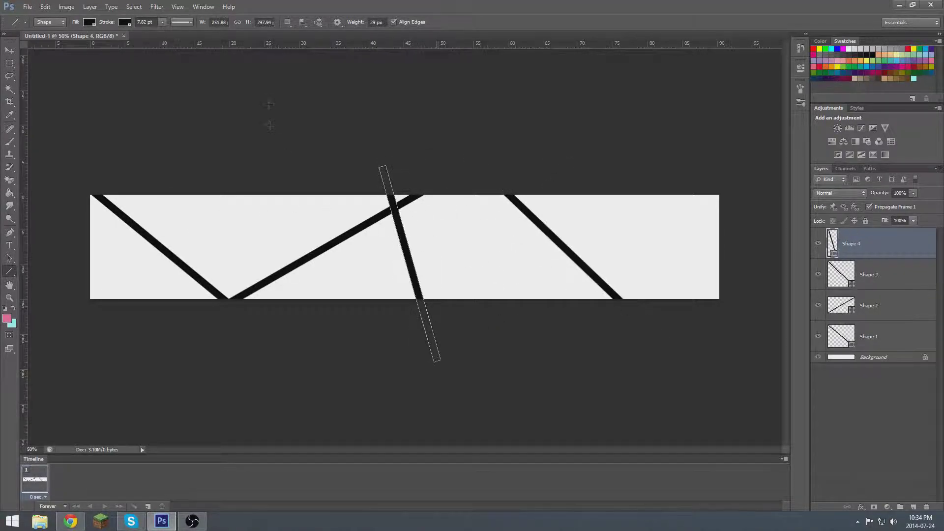
{"action": "key", "text": "ctrl+z"}
{"action": "left_click_drag", "start_coordinate": [400, 165], "coordinate": [474, 334]}
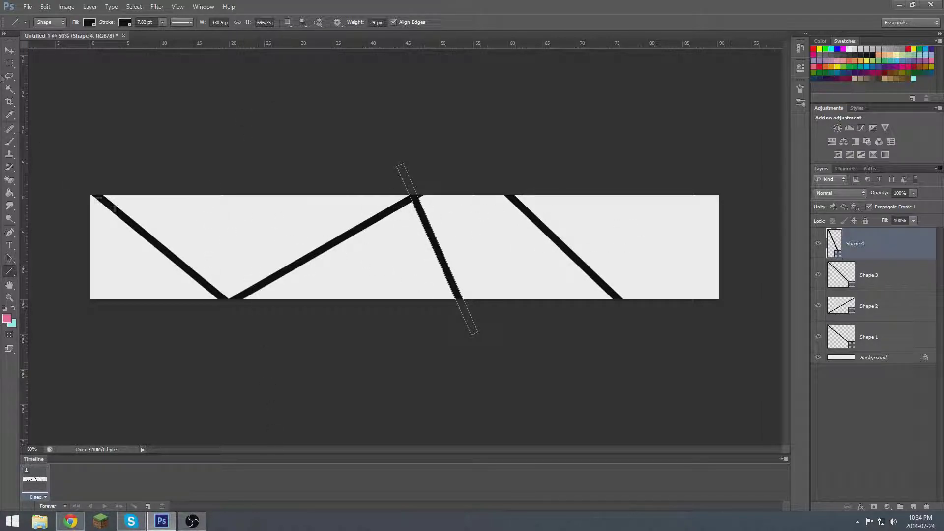
Search browser images for 'planetside 2 vanu' and preview a chosen result.
{"action": "left_click", "coordinate": [70, 521]}
{"action": "triple_click", "coordinate": [138, 44]}
{"action": "type", "text": "planetside 2 v"}
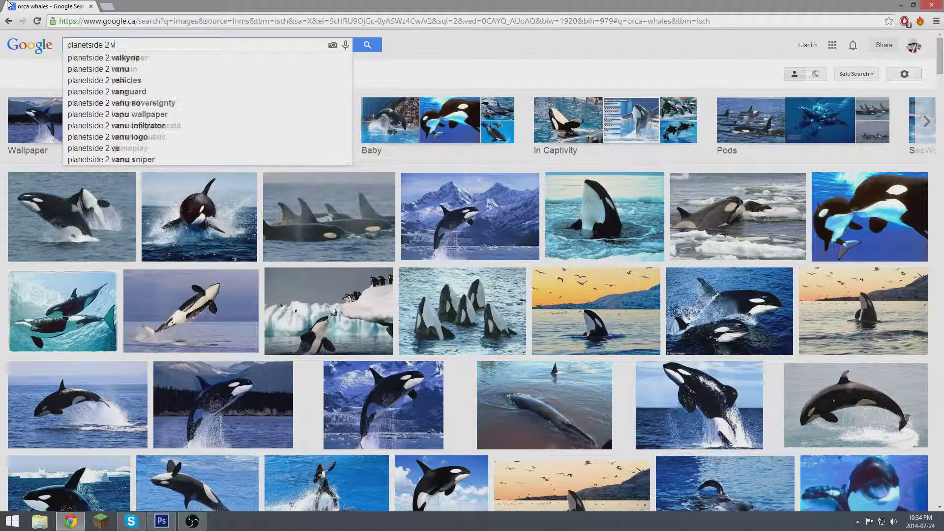
{"action": "type", "text": "anu"}
{"action": "key", "text": "Return"}
{"action": "scroll", "coordinate": [516, 190], "scroll_direction": "down", "scroll_amount": 1}
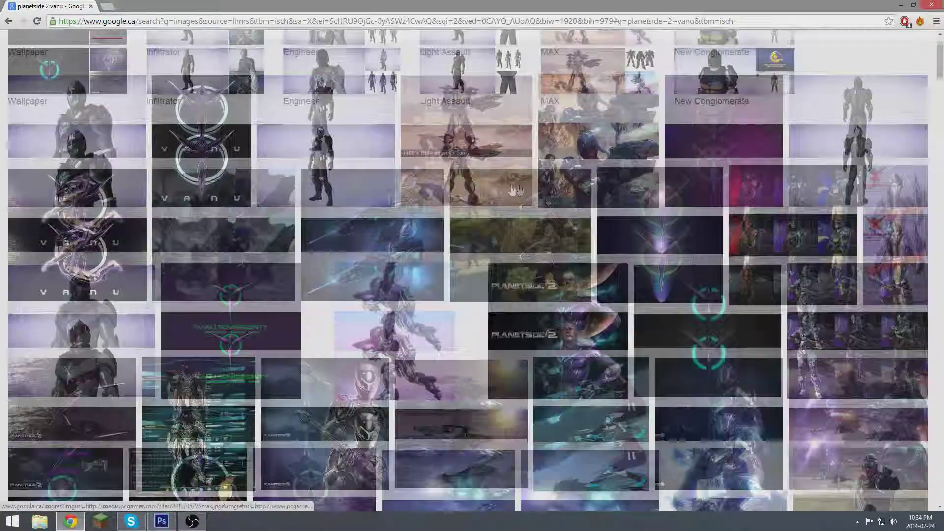
{"action": "left_click", "coordinate": [517, 190]}
{"action": "left_click", "coordinate": [167, 525]}
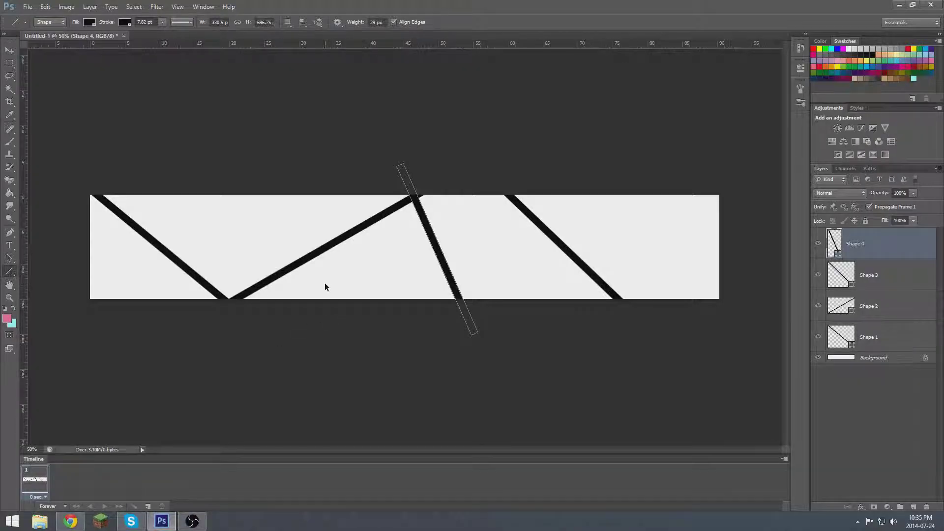
Paste the soldier image, shrink it, and place its layer beneath the lines over the left panels.
{"action": "key", "text": "ctrl+v"}
{"action": "left_click_drag", "start_coordinate": [325, 286], "coordinate": [246, 285]}
{"action": "key", "text": "ctrl+t"}
{"action": "left_click_drag", "start_coordinate": [522, 405], "coordinate": [386, 341]}
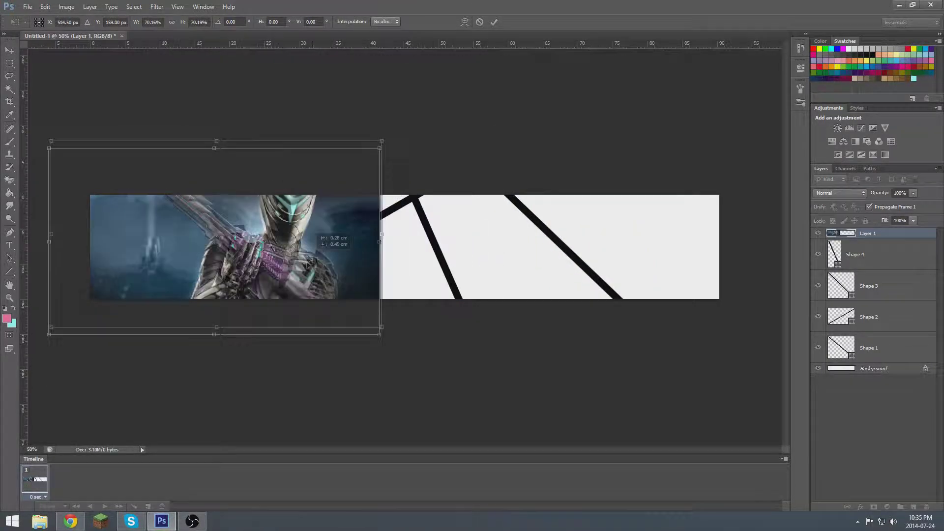
{"action": "left_click", "coordinate": [495, 22]}
{"action": "left_click_drag", "start_coordinate": [868, 233], "coordinate": [867, 363]}
{"action": "left_click_drag", "start_coordinate": [317, 219], "coordinate": [346, 220]}
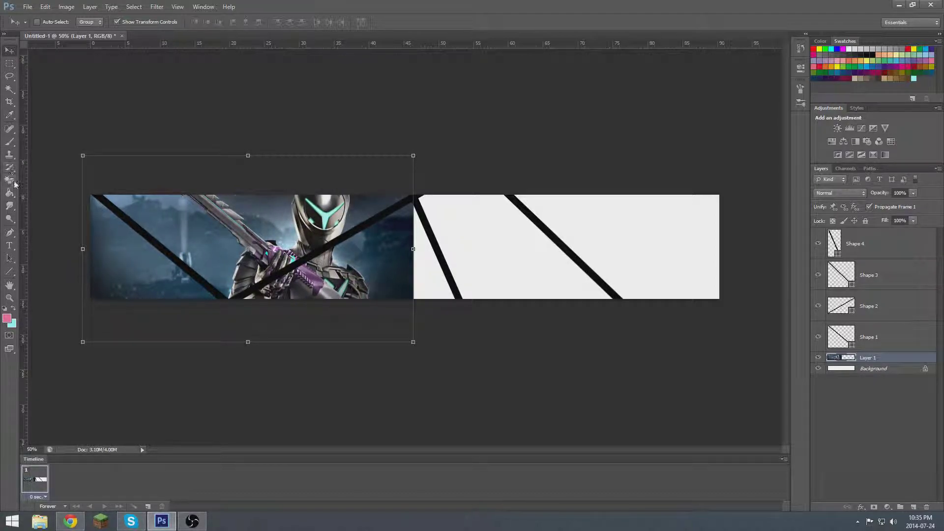
Erase the soldier image's left edge and bottom strip with a ~91 px eraser.
{"action": "left_click", "coordinate": [11, 180]}
{"action": "left_click", "coordinate": [50, 22]}
{"action": "left_click_drag", "start_coordinate": [59, 53], "coordinate": [66, 58]}
{"action": "left_click_drag", "start_coordinate": [98, 199], "coordinate": [109, 283]}
{"action": "left_click_drag", "start_coordinate": [130, 241], "coordinate": [182, 305]}
{"action": "key", "text": "ctrl+z"}
{"action": "left_click_drag", "start_coordinate": [94, 211], "coordinate": [192, 305]}
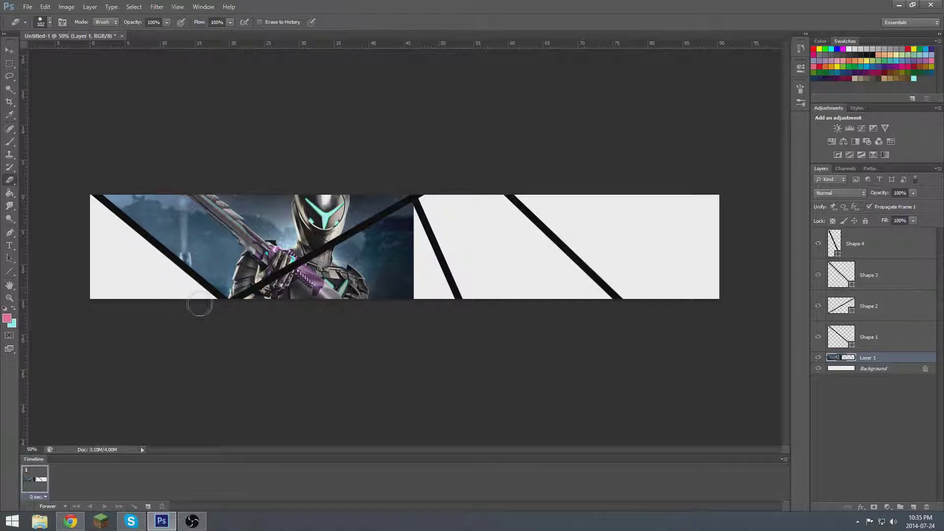
Erase the soldier image outside the triangular panel along the diagonal line.
{"action": "mouse_move", "coordinate": [417, 213]}
{"action": "left_mouse_down"}
{"action": "mouse_move", "coordinate": [389, 228]}
{"action": "mouse_move", "coordinate": [384, 275]}
{"action": "mouse_move", "coordinate": [325, 293]}
{"action": "left_mouse_up"}
{"action": "key", "text": "ctrl+z"}
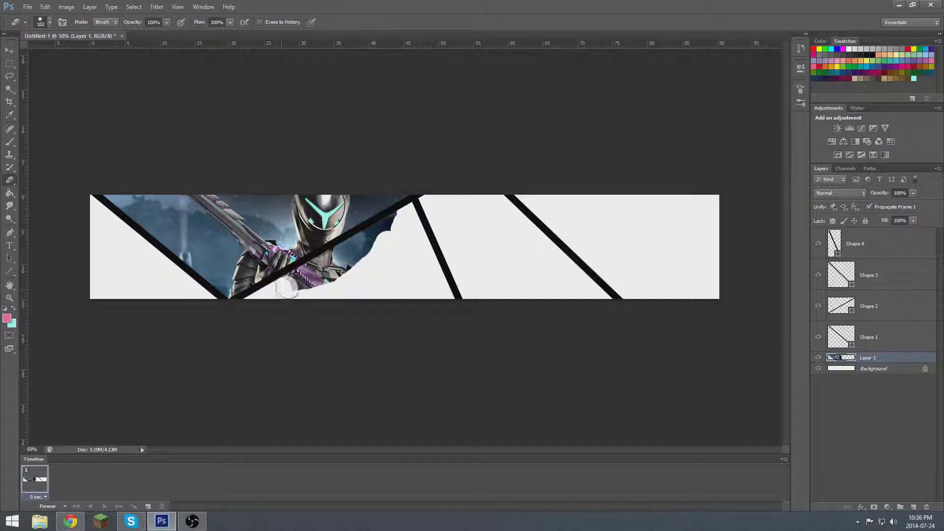
{"action": "key", "text": "ctrl+z"}
{"action": "left_click_drag", "start_coordinate": [393, 212], "coordinate": [305, 262]}
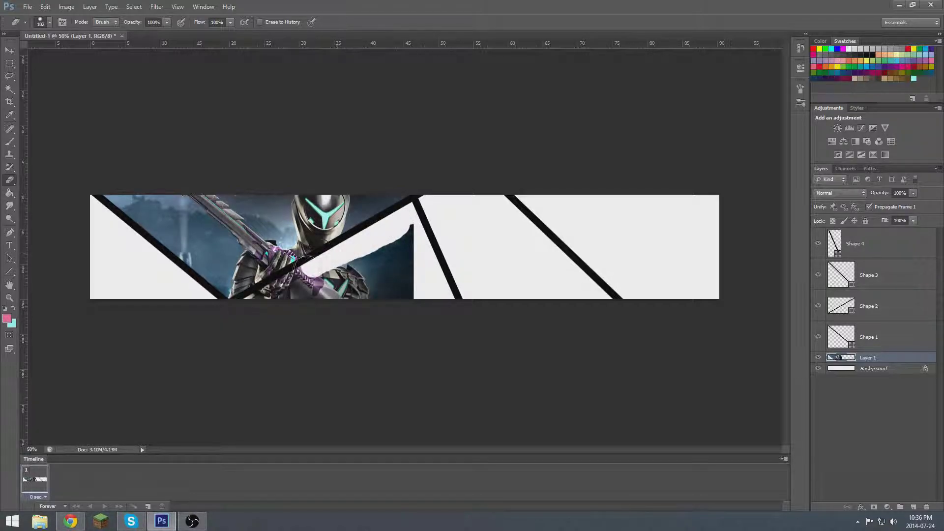
{"action": "mouse_move", "coordinate": [255, 305]}
{"action": "left_mouse_down"}
{"action": "mouse_move", "coordinate": [393, 236]}
{"action": "mouse_move", "coordinate": [346, 297]}
{"action": "left_mouse_up"}
Rotate the fourth line's shape layer to about 4 degrees.
{"action": "key", "text": "v"}
{"action": "left_click", "coordinate": [868, 275]}
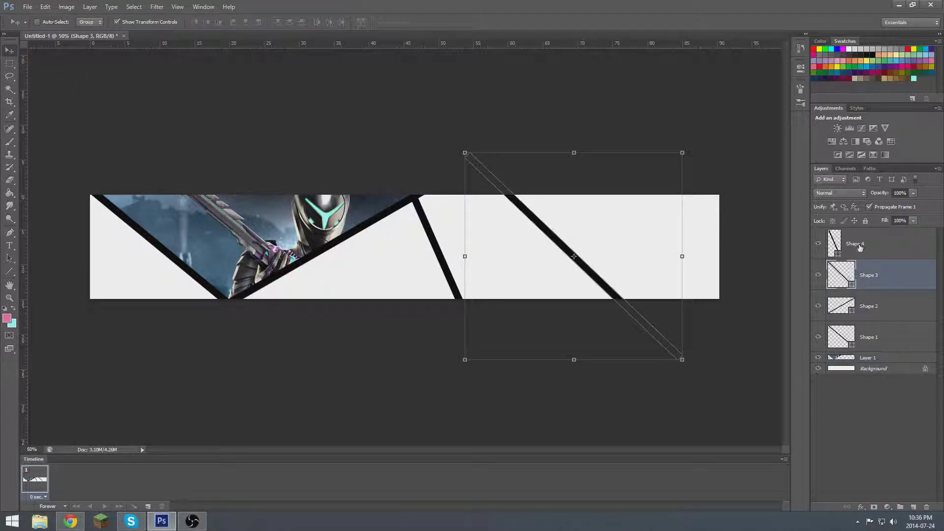
{"action": "left_click", "coordinate": [855, 243]}
{"action": "left_click_drag", "start_coordinate": [388, 152], "coordinate": [298, 156]}
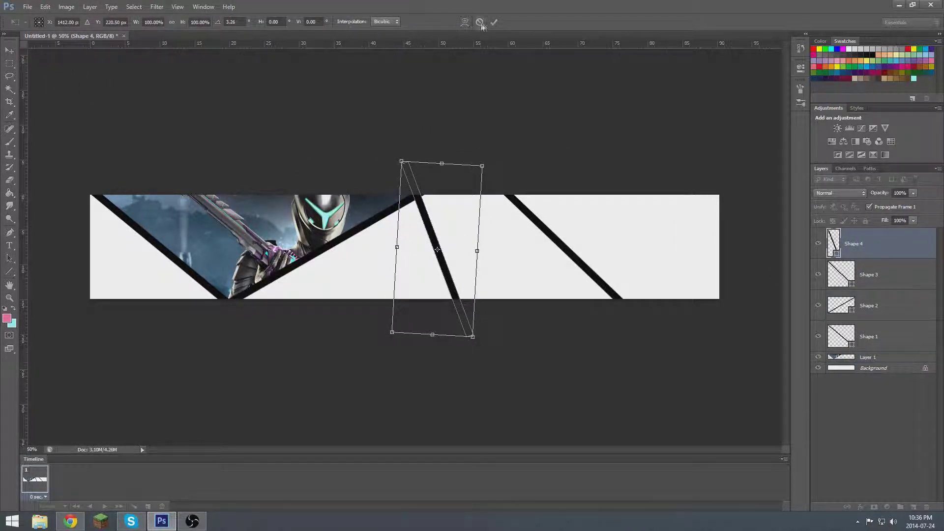
{"action": "key", "text": "Return"}
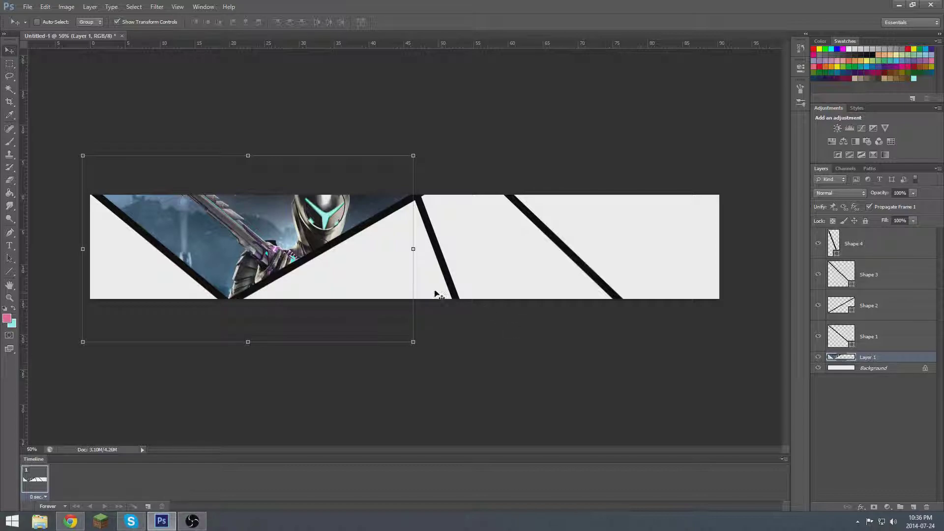
{"action": "left_click", "coordinate": [870, 248]}
{"action": "key", "text": "ctrl+t"}
{"action": "left_click_drag", "start_coordinate": [413, 153], "coordinate": [409, 154]}
{"action": "key", "text": "Return"}
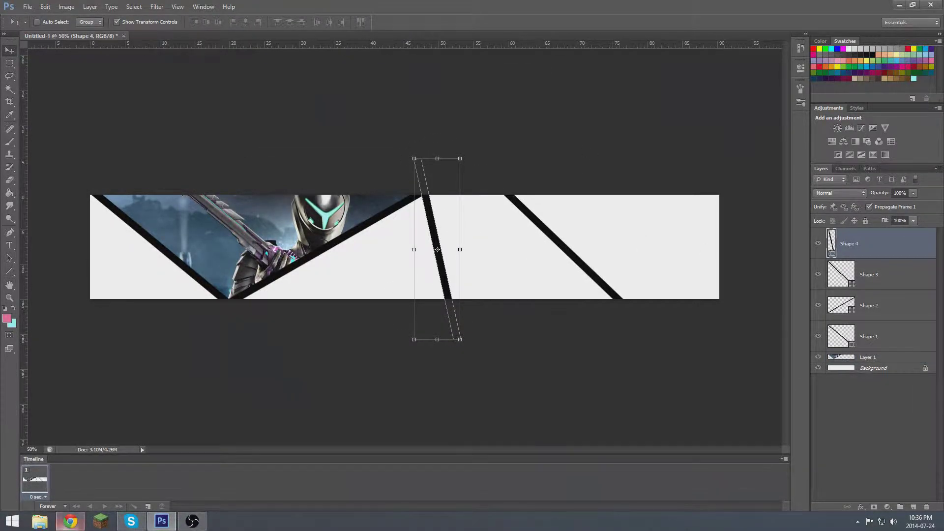
{"action": "key", "text": "alt+Tab"}
Search 'minecraft shaders hd' images, preview a landscape result and copy it.
{"action": "type", "text": "minecraft shaders"}
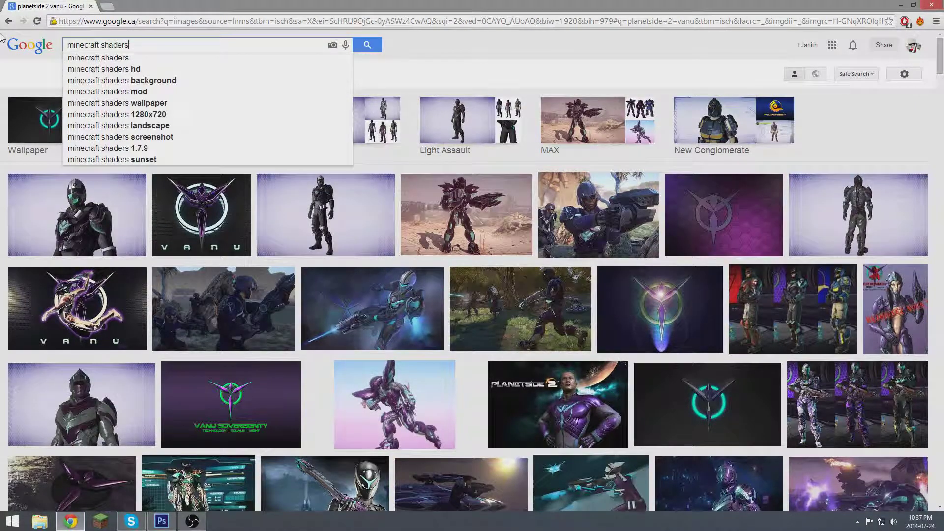
{"action": "left_click", "coordinate": [104, 69]}
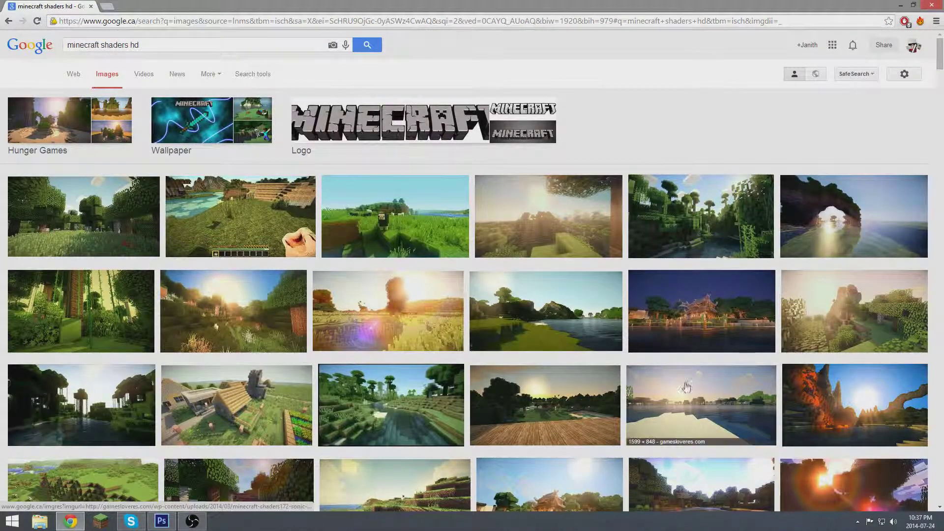
{"action": "scroll", "coordinate": [686, 387], "scroll_direction": "down", "scroll_amount": 2}
{"action": "scroll", "coordinate": [654, 391], "scroll_direction": "down", "scroll_amount": 6}
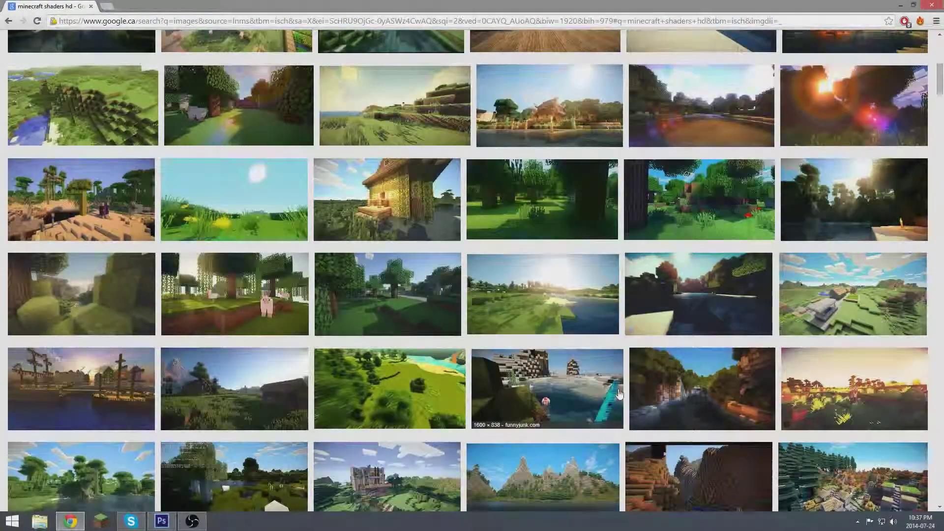
{"action": "scroll", "coordinate": [619, 395], "scroll_direction": "down", "scroll_amount": 1}
{"action": "scroll", "coordinate": [634, 364], "scroll_direction": "down", "scroll_amount": 2}
{"action": "left_click", "coordinate": [645, 340]}
{"action": "right_click", "coordinate": [407, 294]}
{"action": "left_click", "coordinate": [432, 369]}
{"action": "key", "text": "alt+Tab"}
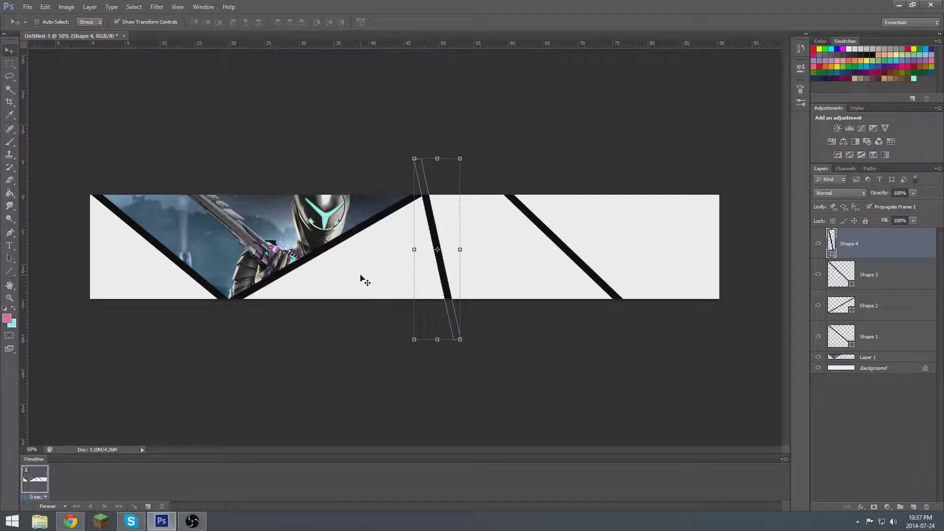
Paste the Minecraft landscape, shrink it onto the banner's right end and move it beneath the lines.
{"action": "key", "text": "ctrl+v"}
{"action": "mouse_move", "coordinate": [420, 254]}
{"action": "left_mouse_down"}
{"action": "mouse_move", "coordinate": [411, 237]}
{"action": "mouse_move", "coordinate": [745, 231]}
{"action": "left_mouse_up"}
{"action": "key", "text": "ctrl+t"}
{"action": "mouse_move", "coordinate": [506, 168]}
{"action": "left_mouse_down"}
{"action": "mouse_move", "coordinate": [668, 262]}
{"action": "mouse_move", "coordinate": [504, 191]}
{"action": "left_mouse_up"}
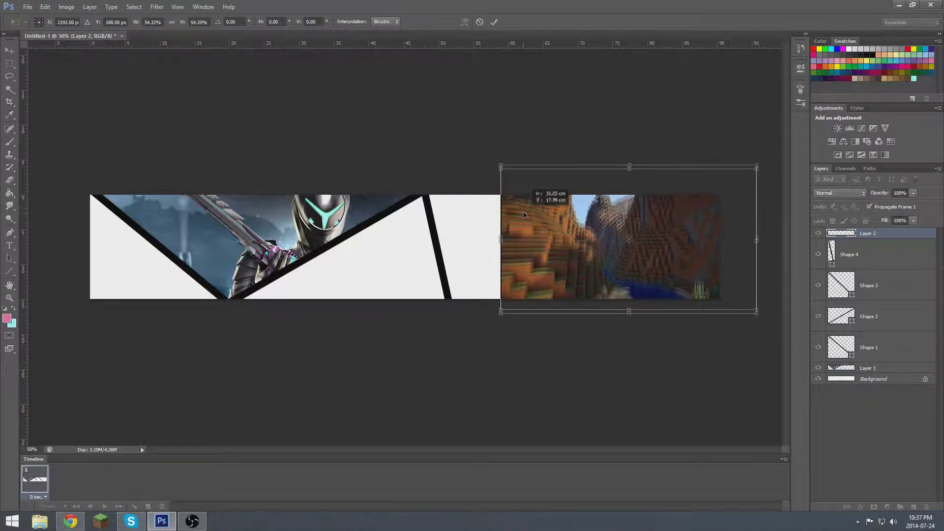
{"action": "left_click", "coordinate": [494, 26]}
{"action": "key", "text": "ctrl+bracketleft"}
{"action": "key", "text": "ctrl+bracketleft"}
{"action": "key", "text": "ctrl+bracketleft"}
Erase the landscape parts spilling left of the rightmost line.
{"action": "left_click", "coordinate": [9, 179]}
{"action": "mouse_move", "coordinate": [494, 197]}
{"action": "left_mouse_down"}
{"action": "mouse_move", "coordinate": [510, 226]}
{"action": "mouse_move", "coordinate": [554, 259]}
{"action": "left_mouse_up"}
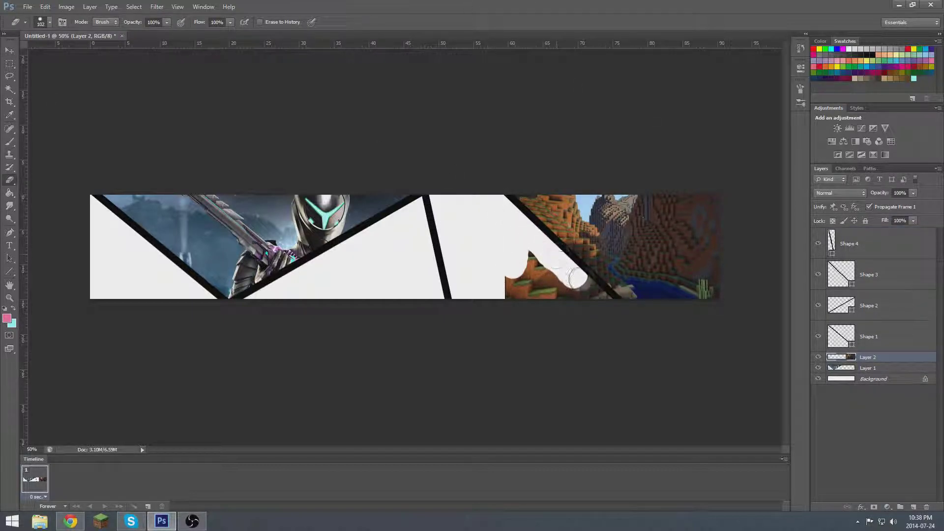
{"action": "left_click_drag", "start_coordinate": [611, 309], "coordinate": [508, 280]}
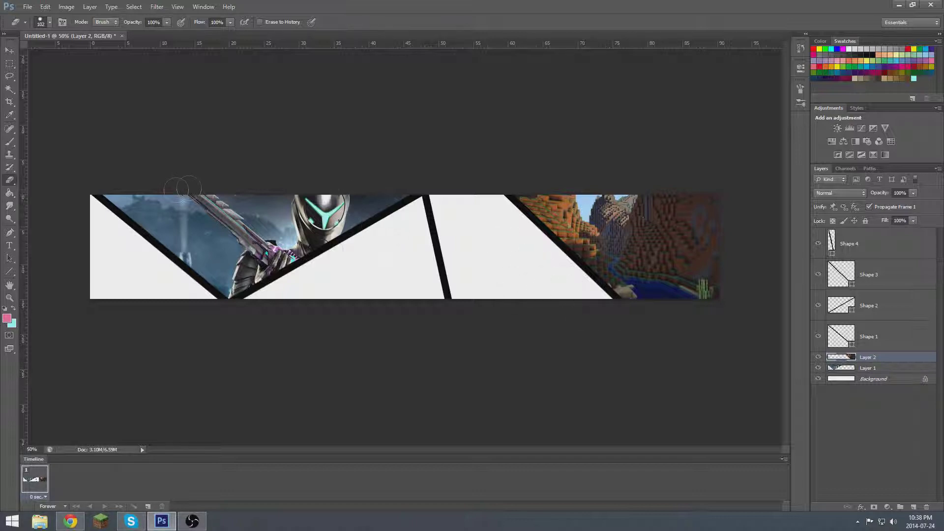
{"action": "left_click", "coordinate": [70, 521]}
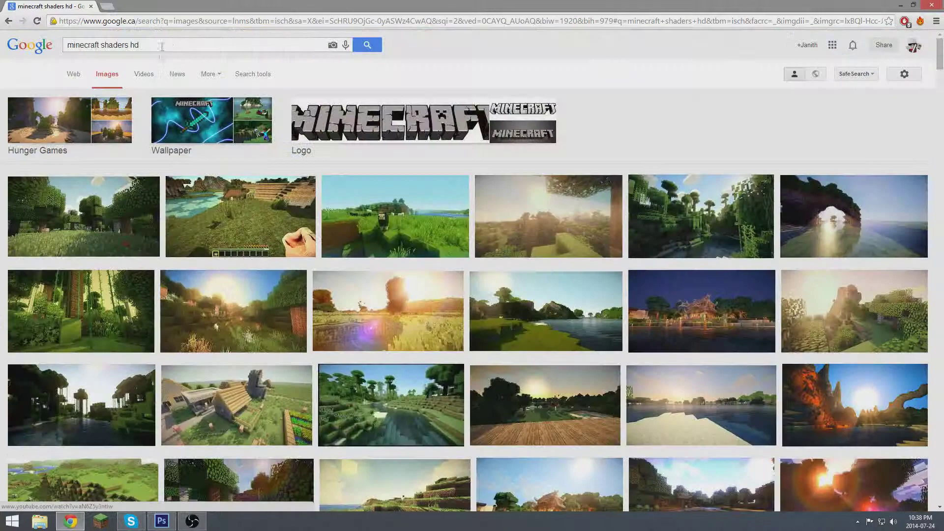
Search images for 'bioshock big daddy wallpaper'.
{"action": "type", "text": "bioshock big dayy"}
{"action": "key", "text": "BackSpace"}
{"action": "key", "text": "BackSpace"}
{"action": "type", "text": "ddy"}
{"action": "left_click", "coordinate": [113, 70]}
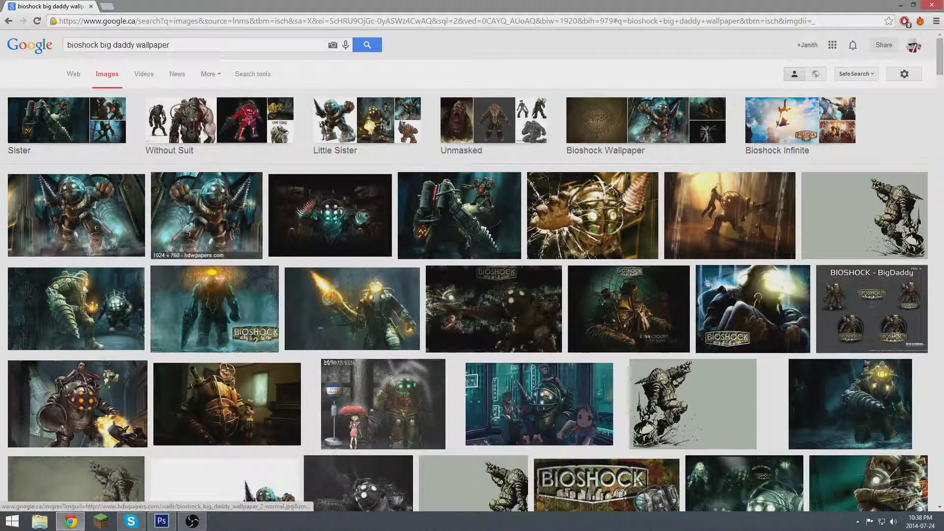
Preview the drill-armed Big Daddy image and copy it.
{"action": "left_click", "coordinate": [190, 226]}
{"action": "scroll", "coordinate": [190, 227], "scroll_direction": "down", "scroll_amount": 4}
{"action": "scroll", "coordinate": [295, 266], "scroll_direction": "down", "scroll_amount": 2}
{"action": "scroll", "coordinate": [393, 300], "scroll_direction": "down", "scroll_amount": 3}
{"action": "scroll", "coordinate": [454, 322], "scroll_direction": "down", "scroll_amount": 2}
{"action": "scroll", "coordinate": [453, 322], "scroll_direction": "up", "scroll_amount": 5}
{"action": "scroll", "coordinate": [344, 295], "scroll_direction": "up", "scroll_amount": 3}
{"action": "right_click", "coordinate": [190, 276]}
{"action": "left_click", "coordinate": [222, 366]}
{"action": "right_click", "coordinate": [161, 283]}
{"action": "left_click", "coordinate": [192, 372]}
{"action": "left_click", "coordinate": [162, 521]}
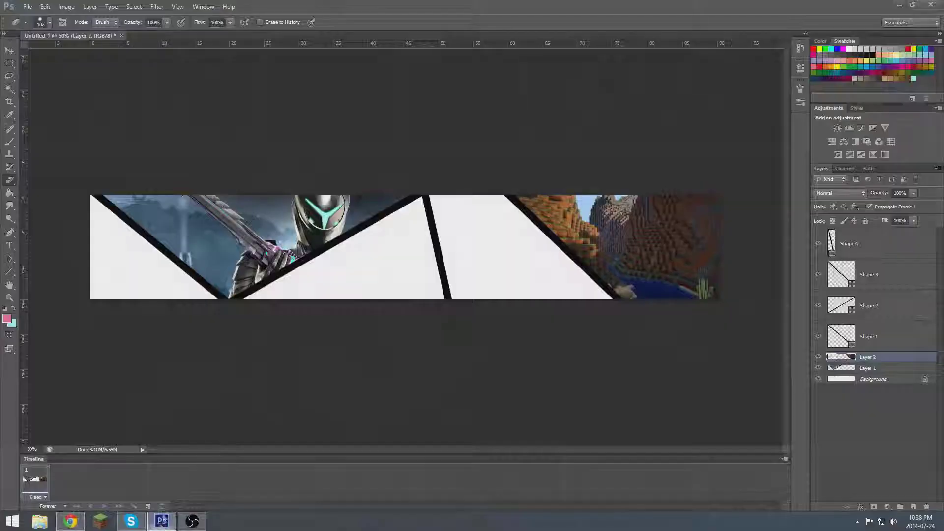
Paste the Big Daddy image, scale it to about 52%, and align it top-left in the leftmost panel.
{"action": "key", "text": "v"}
{"action": "key", "text": "ctrl+v"}
{"action": "left_click_drag", "start_coordinate": [123, 239], "coordinate": [78, 259]}
{"action": "key", "text": "ctrl+t"}
{"action": "left_click_drag", "start_coordinate": [395, 195], "coordinate": [240, 222]}
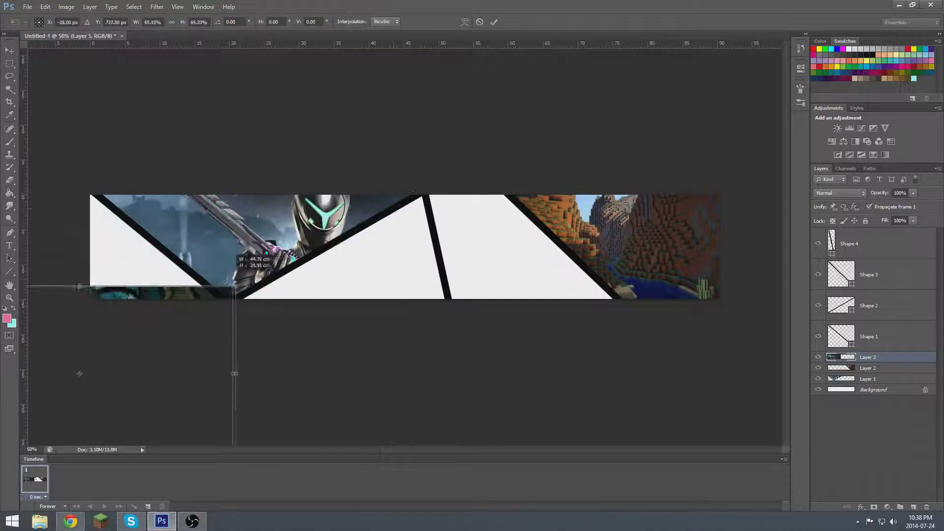
{"action": "left_click_drag", "start_coordinate": [207, 250], "coordinate": [205, 223]}
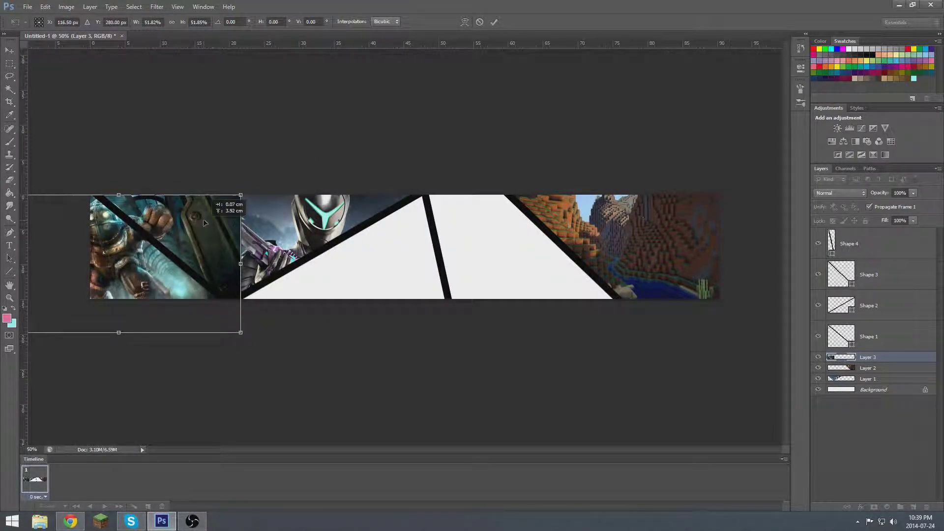
{"action": "left_click_drag", "start_coordinate": [146, 241], "coordinate": [166, 241]}
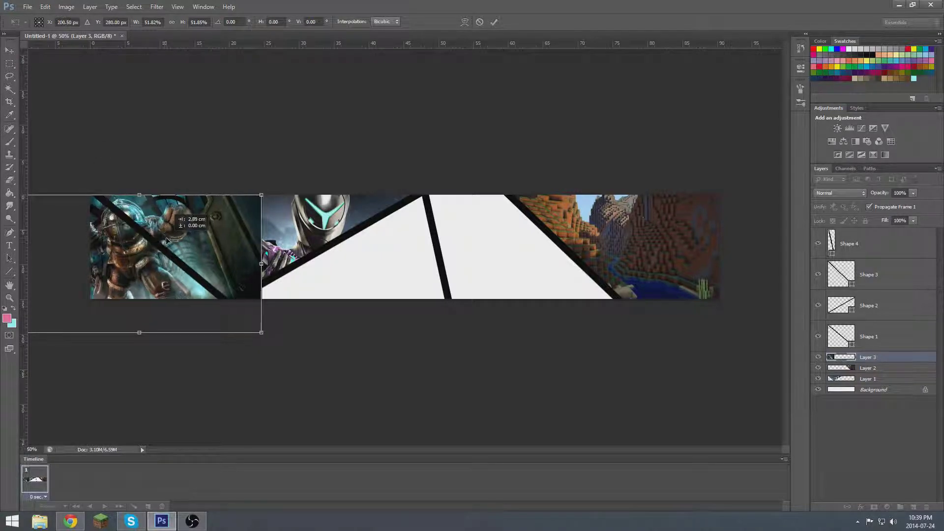
{"action": "key", "text": "Return"}
{"action": "left_click", "coordinate": [11, 180]}
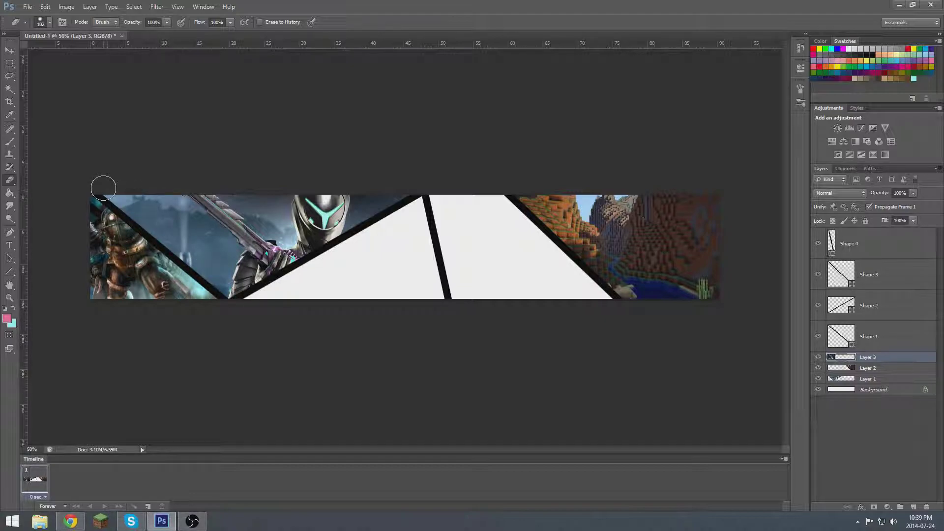
Search images for 'minecraft wallpaper' and preview the green blocks wallpaper.
{"action": "left_click", "coordinate": [70, 521]}
{"action": "type", "text": "minecraft wallpaper"}
{"action": "key", "text": "Return"}
{"action": "scroll", "coordinate": [311, 240], "scroll_direction": "down", "scroll_amount": 3}
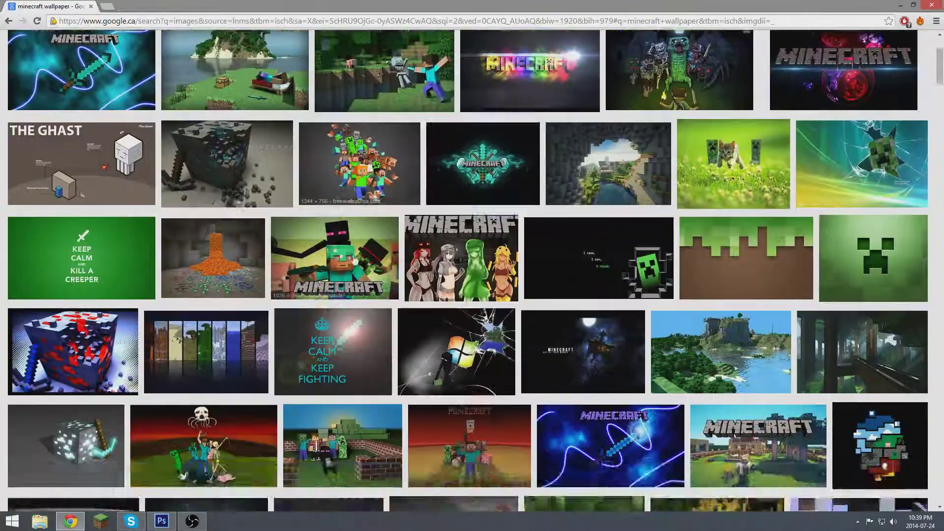
{"action": "scroll", "coordinate": [312, 239], "scroll_direction": "down", "scroll_amount": 3}
{"action": "left_click", "coordinate": [580, 395]}
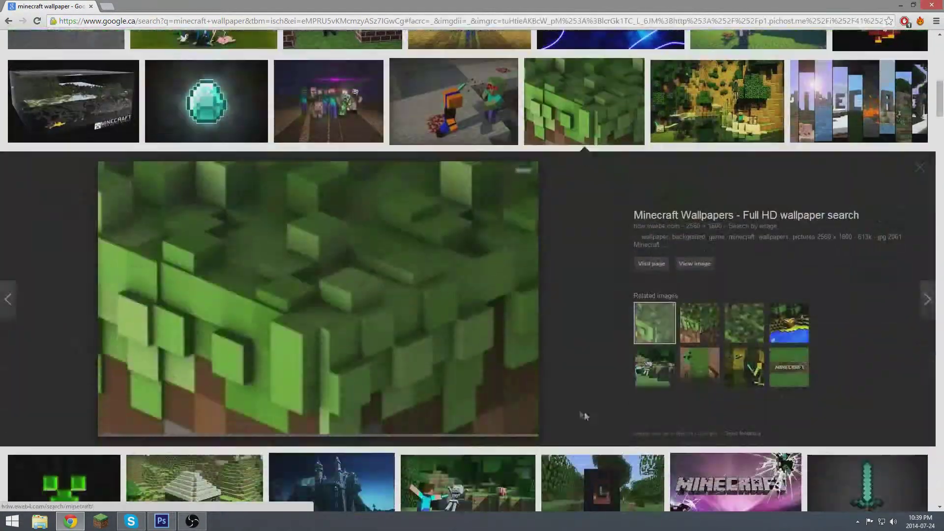
Find the wooden house wallpaper further down, preview it and copy the image.
{"action": "scroll", "coordinate": [584, 416], "scroll_direction": "down", "scroll_amount": 5}
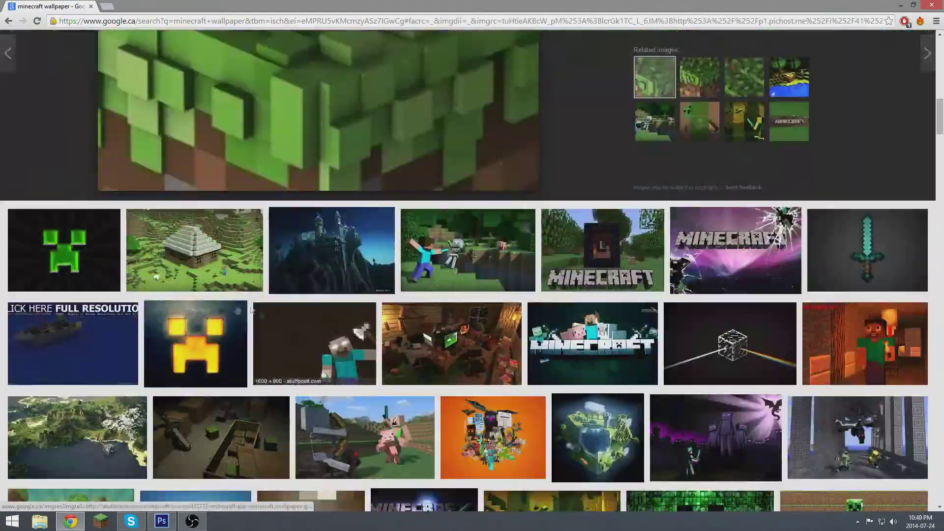
{"action": "scroll", "coordinate": [442, 394], "scroll_direction": "down", "scroll_amount": 3}
{"action": "scroll", "coordinate": [344, 374], "scroll_direction": "down", "scroll_amount": 1}
{"action": "scroll", "coordinate": [282, 366], "scroll_direction": "down", "scroll_amount": 3}
{"action": "scroll", "coordinate": [283, 366], "scroll_direction": "down", "scroll_amount": 3}
{"action": "scroll", "coordinate": [281, 344], "scroll_direction": "down", "scroll_amount": 3}
{"action": "scroll", "coordinate": [278, 329], "scroll_direction": "down", "scroll_amount": 3}
{"action": "scroll", "coordinate": [276, 315], "scroll_direction": "down", "scroll_amount": 4}
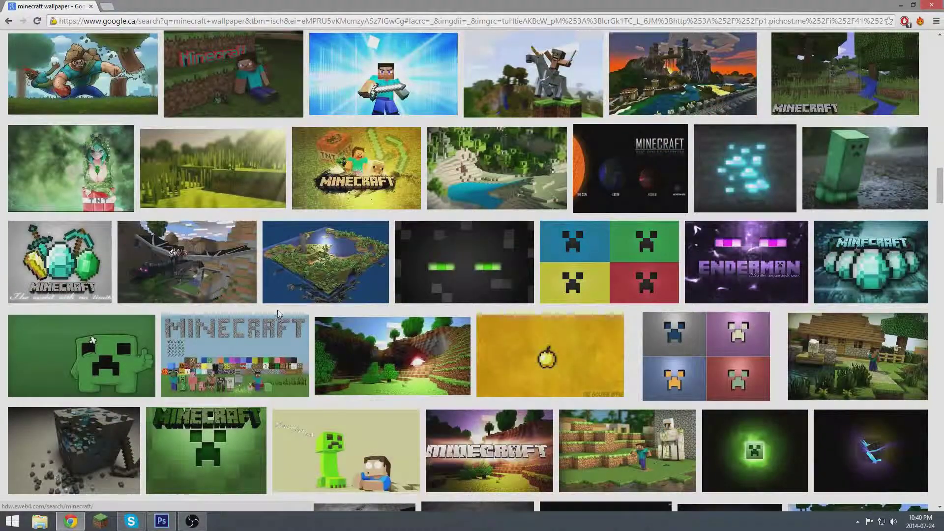
{"action": "scroll", "coordinate": [276, 311], "scroll_direction": "down", "scroll_amount": 1}
{"action": "left_click", "coordinate": [857, 305]}
{"action": "right_click", "coordinate": [426, 318]}
{"action": "left_click", "coordinate": [449, 409]}
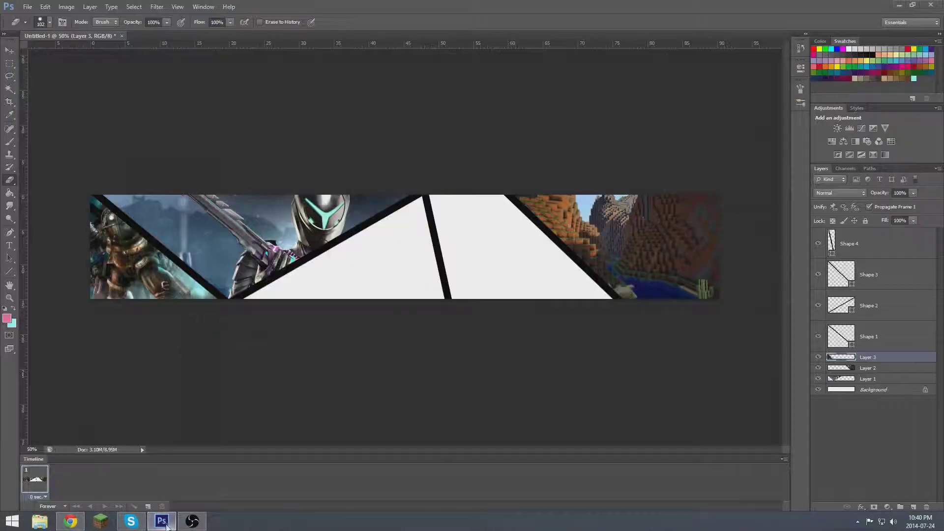
Paste the Minecraft house image and erase its overlapping parts to reveal the armoured figure.
{"action": "key", "text": "ctrl+v"}
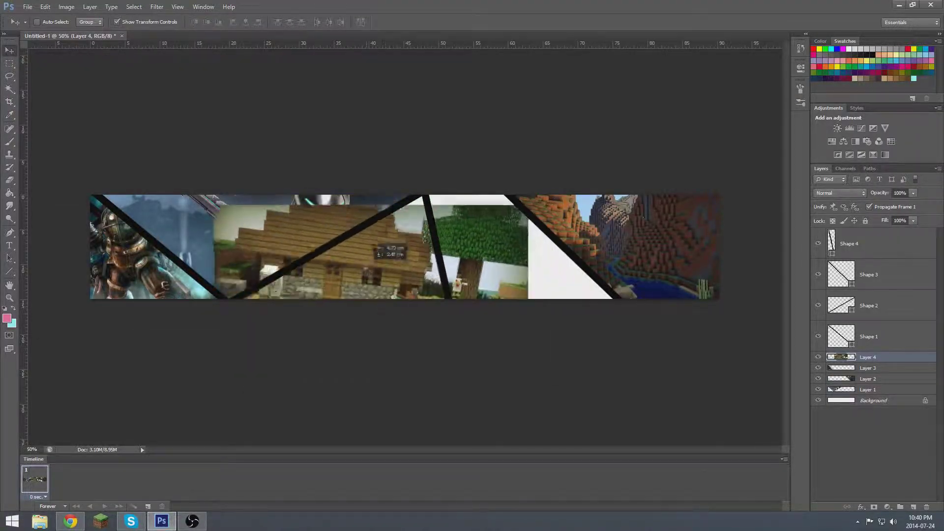
{"action": "left_click", "coordinate": [9, 180]}
{"action": "mouse_move", "coordinate": [336, 196]}
{"action": "left_mouse_down"}
{"action": "mouse_move", "coordinate": [177, 225]}
{"action": "mouse_move", "coordinate": [175, 295]}
{"action": "mouse_move", "coordinate": [320, 239]}
{"action": "left_mouse_up"}
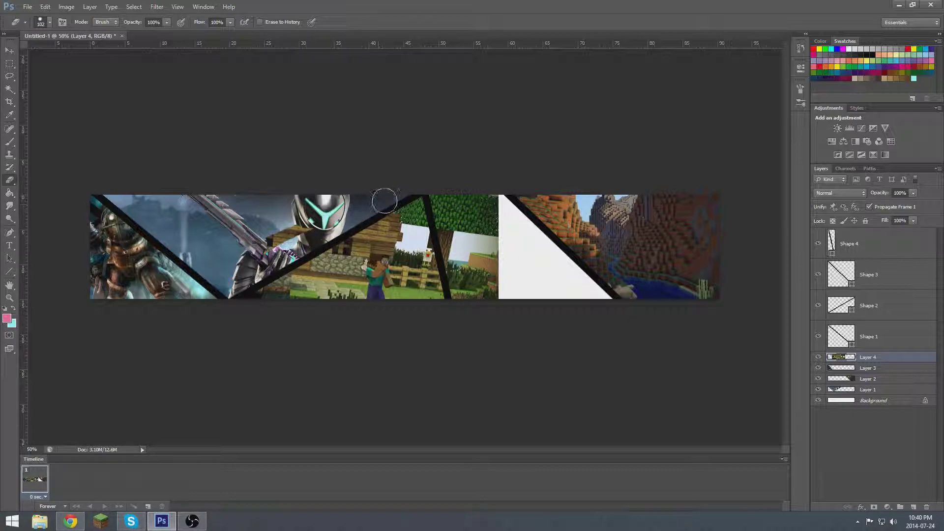
{"action": "mouse_move", "coordinate": [451, 210]}
{"action": "left_mouse_down"}
{"action": "mouse_move", "coordinate": [486, 231]}
{"action": "mouse_move", "coordinate": [464, 300]}
{"action": "left_mouse_up"}
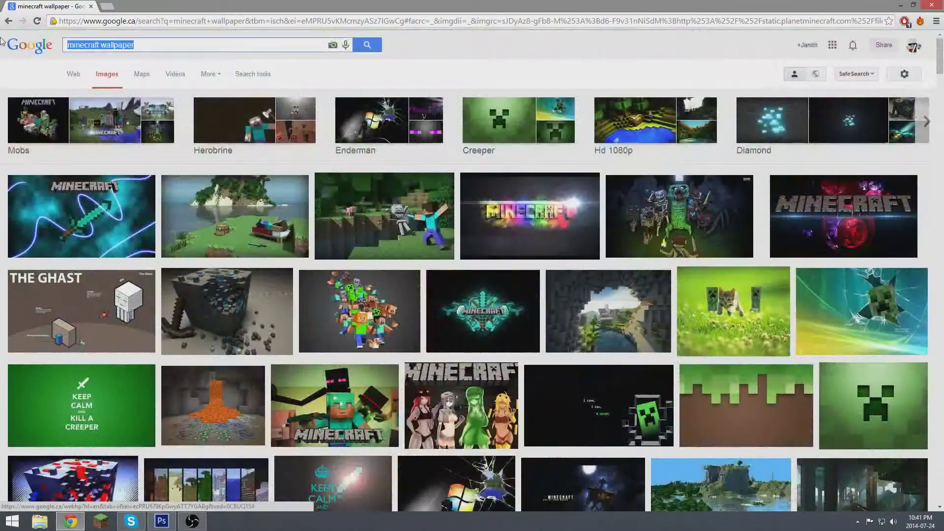
Search images for 'just cause 2 wallpaper'.
{"action": "type", "text": "just cause 2"}
{"action": "key", "text": "Return"}
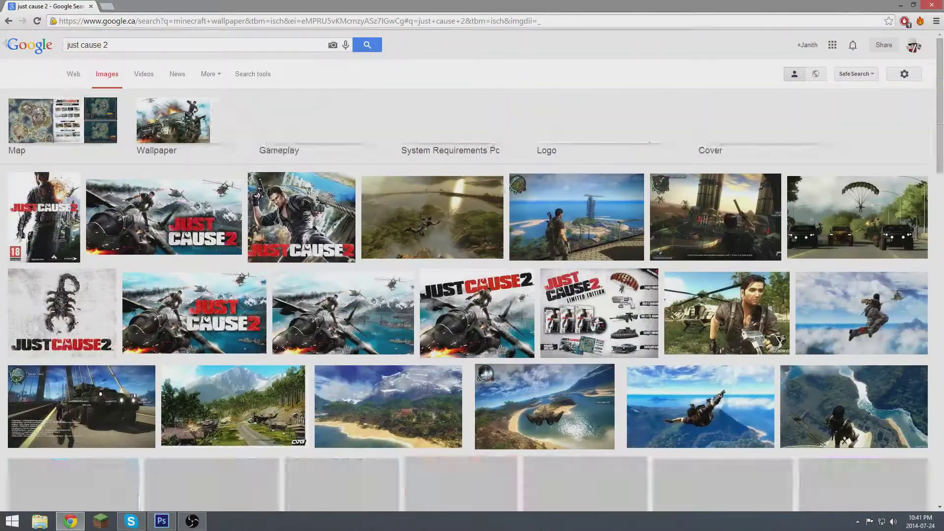
{"action": "left_click", "coordinate": [135, 43]}
{"action": "left_click", "coordinate": [99, 80]}
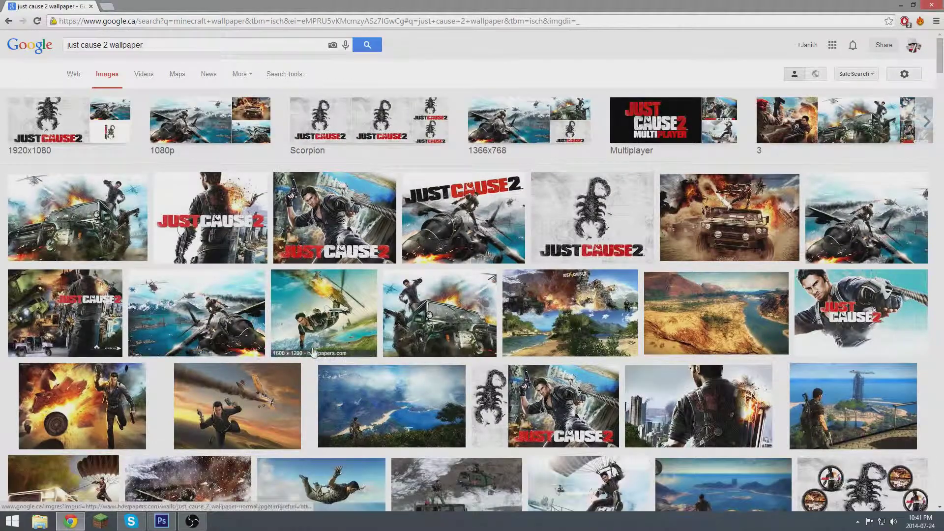
Preview several results, then copy the coastal city wallpaper image.
{"action": "left_click", "coordinate": [713, 314]}
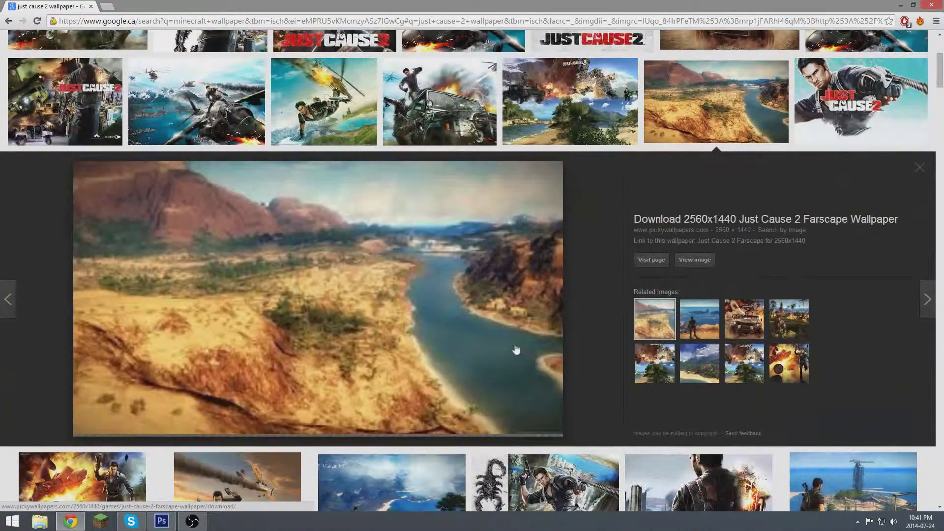
{"action": "left_click", "coordinate": [387, 361]}
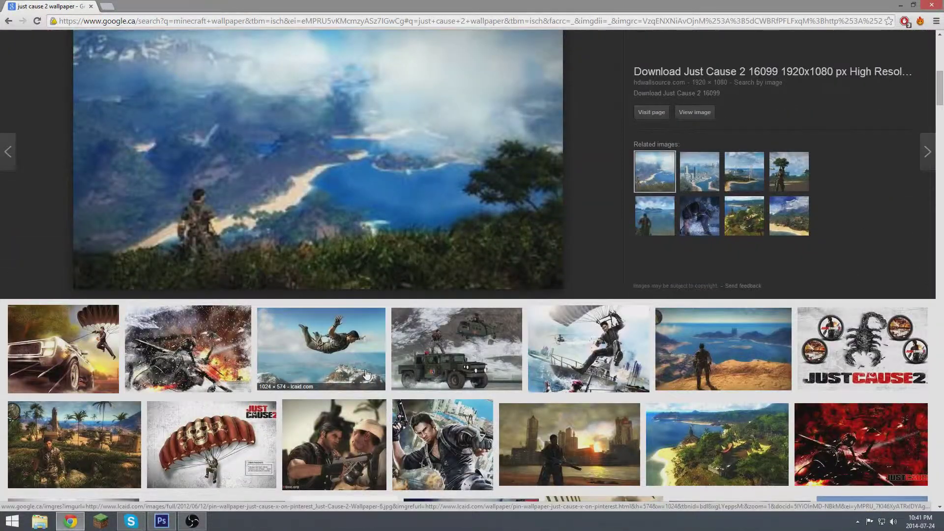
{"action": "scroll", "coordinate": [366, 375], "scroll_direction": "down", "scroll_amount": 3}
{"action": "scroll", "coordinate": [366, 374], "scroll_direction": "down", "scroll_amount": 2}
{"action": "left_click", "coordinate": [615, 389]}
{"action": "right_click", "coordinate": [499, 377]}
{"action": "left_click", "coordinate": [511, 422]}
{"action": "left_click", "coordinate": [161, 521]}
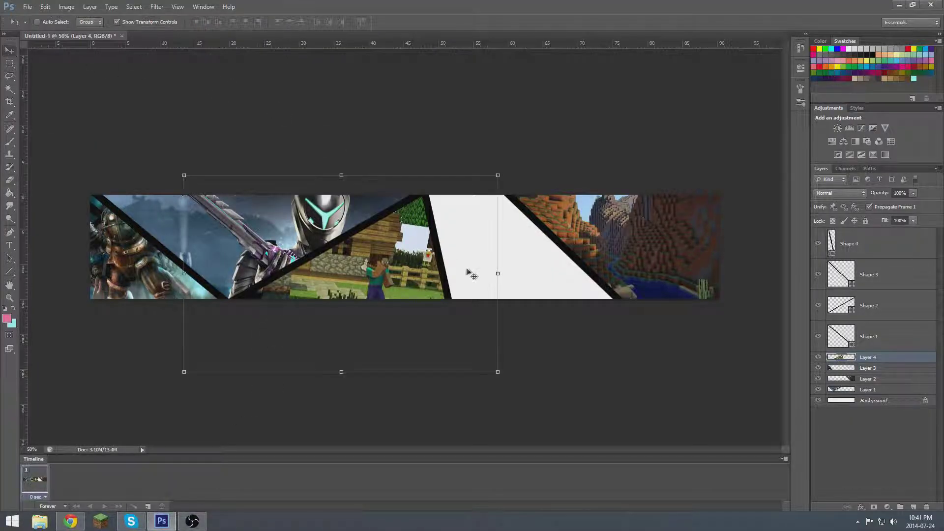
Paste the Just Cause 2 city image as Layer 5 and erase where it overlaps the house and terrain panels.
{"action": "key", "text": "ctrl+v"}
{"action": "key", "text": "e"}
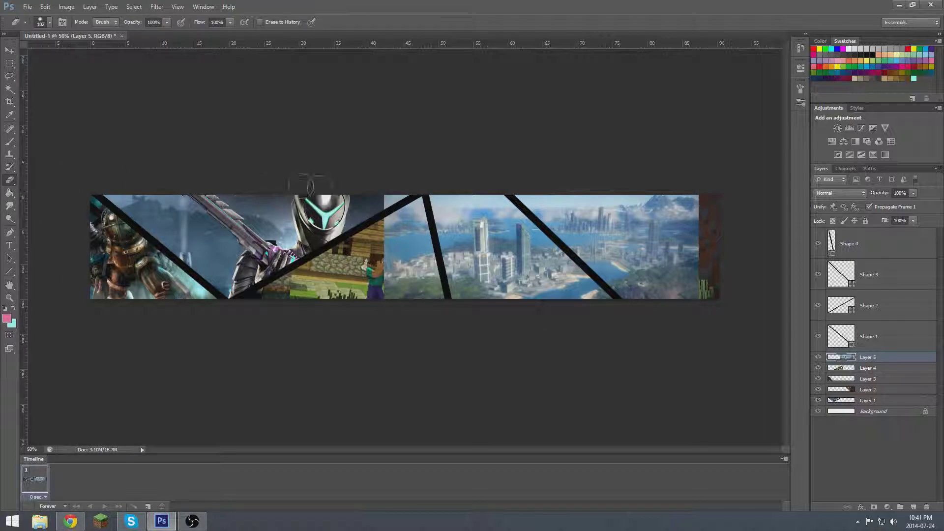
{"action": "left_click_drag", "start_coordinate": [391, 219], "coordinate": [417, 216]}
{"action": "left_click_drag", "start_coordinate": [428, 267], "coordinate": [387, 247]}
{"action": "mouse_move", "coordinate": [655, 202]}
{"action": "left_mouse_down"}
{"action": "mouse_move", "coordinate": [678, 246]}
{"action": "mouse_move", "coordinate": [639, 219]}
{"action": "left_mouse_up"}
{"action": "left_click_drag", "start_coordinate": [624, 268], "coordinate": [633, 284]}
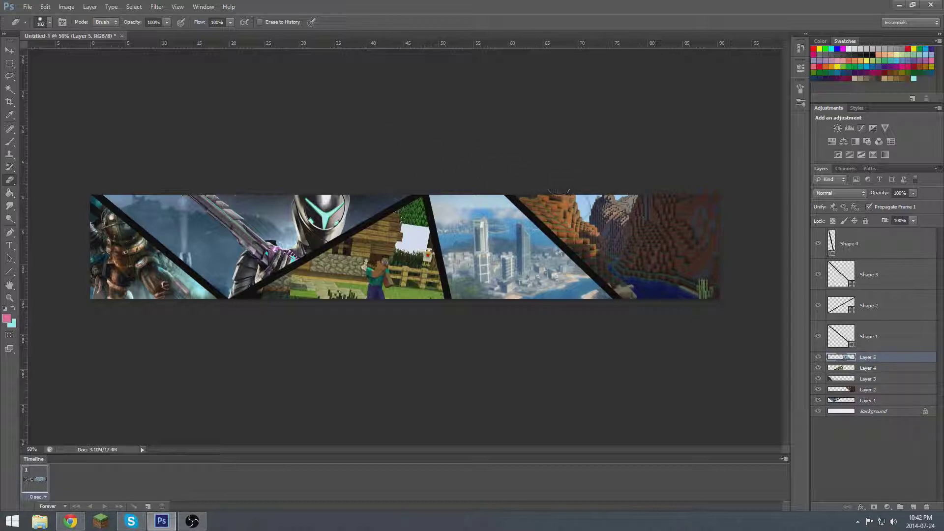
Add the red 'DECAPITATED APPLE' title text on the banner.
{"action": "key", "text": "v"}
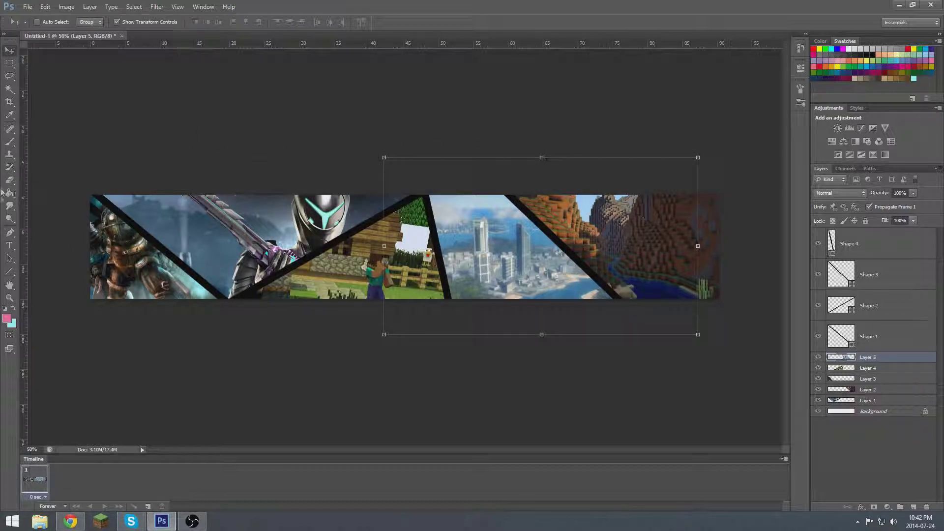
{"action": "key", "text": "t"}
{"action": "left_click", "coordinate": [185, 239]}
{"action": "type", "text": "DECAPITATED APPLE"}
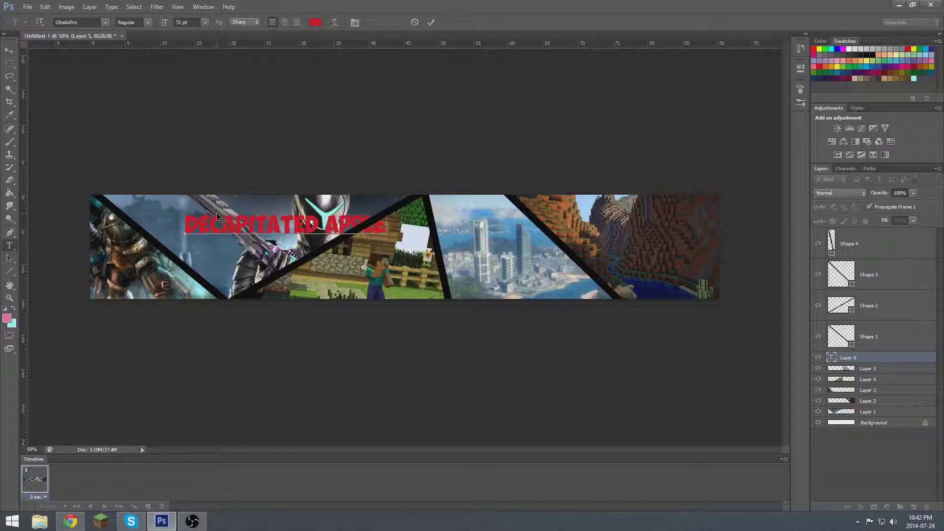
{"action": "left_click", "coordinate": [431, 22]}
{"action": "left_click_drag", "start_coordinate": [848, 358], "coordinate": [848, 232]}
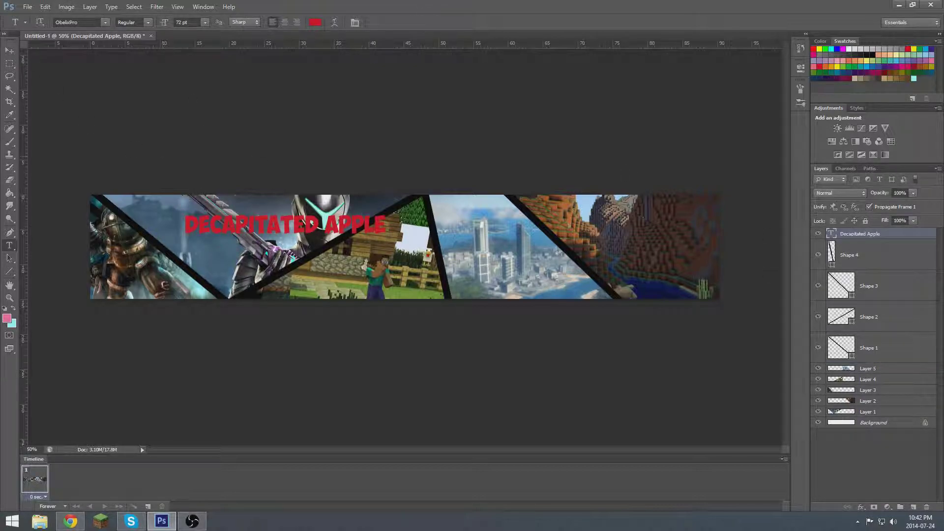
Scale the title to about 213% and centre it across the banner.
{"action": "key", "text": "ctrl+t"}
{"action": "left_click_drag", "start_coordinate": [285, 225], "coordinate": [411, 249]}
{"action": "left_click_drag", "start_coordinate": [516, 236], "coordinate": [693, 212]}
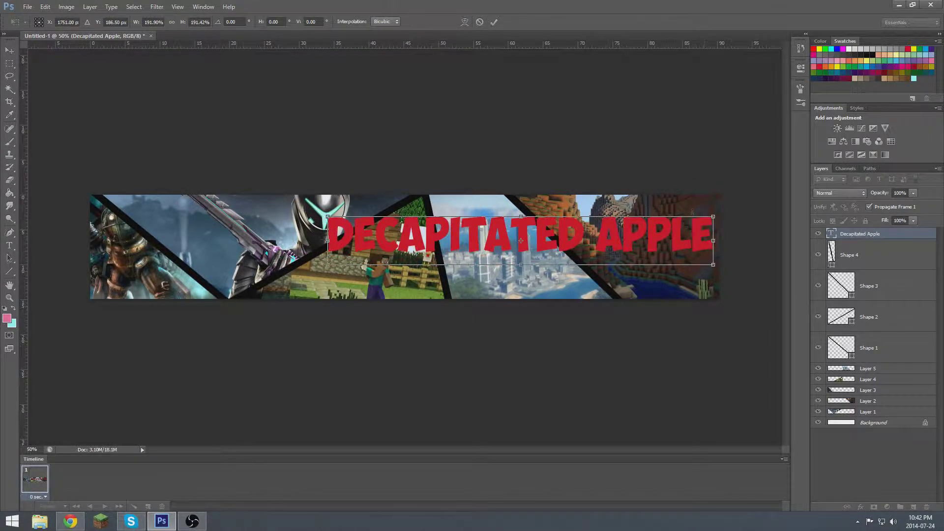
{"action": "left_click_drag", "start_coordinate": [639, 236], "coordinate": [517, 236]}
{"action": "left_click_drag", "start_coordinate": [590, 216], "coordinate": [635, 217]}
{"action": "mouse_move", "coordinate": [569, 245]}
{"action": "left_mouse_down"}
{"action": "mouse_move", "coordinate": [509, 250]}
{"action": "mouse_move", "coordinate": [552, 246]}
{"action": "left_mouse_up"}
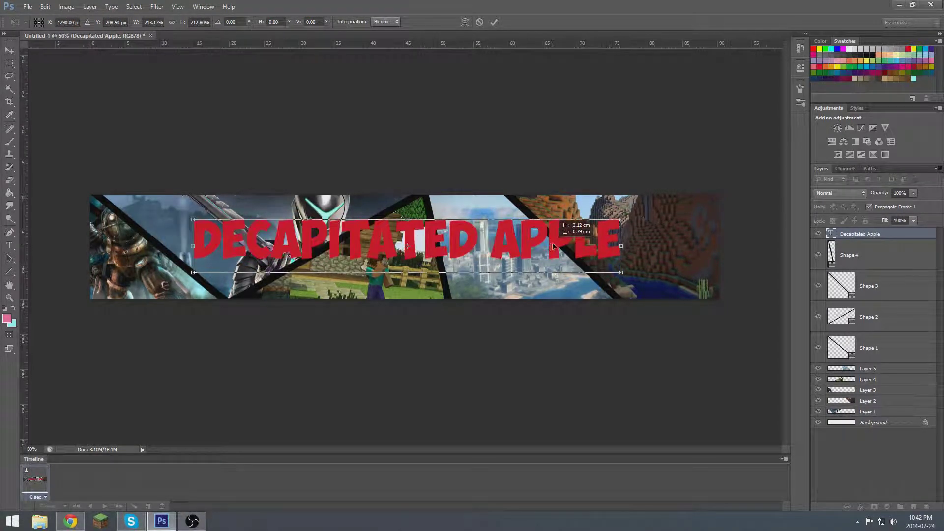
{"action": "left_click", "coordinate": [494, 21]}
Give the title a 10 px black outline stroke in its layer style.
{"action": "right_click", "coordinate": [859, 234]}
{"action": "left_click", "coordinate": [767, 157]}
{"action": "left_click", "coordinate": [486, 190]}
{"action": "left_click", "coordinate": [509, 201]}
{"action": "left_click", "coordinate": [492, 200]}
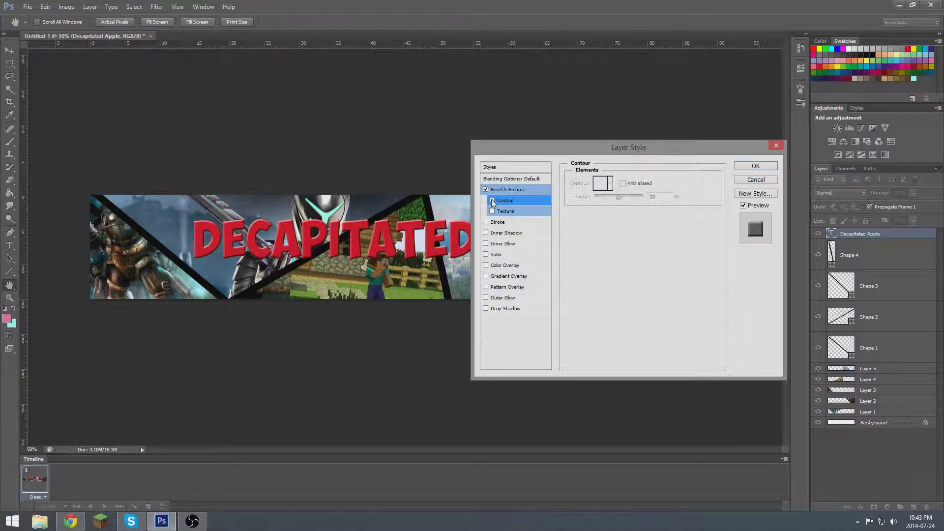
{"action": "left_click", "coordinate": [492, 211]}
{"action": "left_click", "coordinate": [497, 222]}
{"action": "left_click_drag", "start_coordinate": [610, 182], "coordinate": [613, 187]}
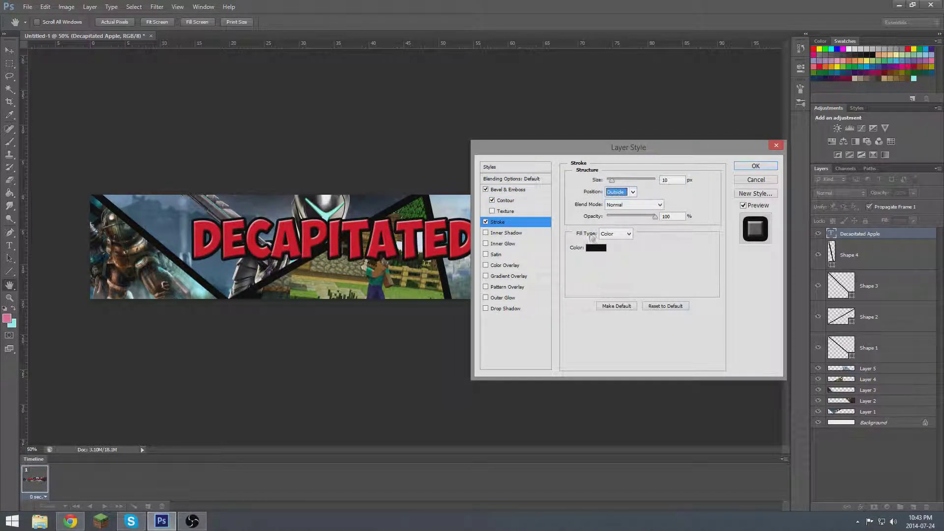
Add a white inner glow with choke 26 to the title, without inner shadow.
{"action": "left_click", "coordinate": [509, 234]}
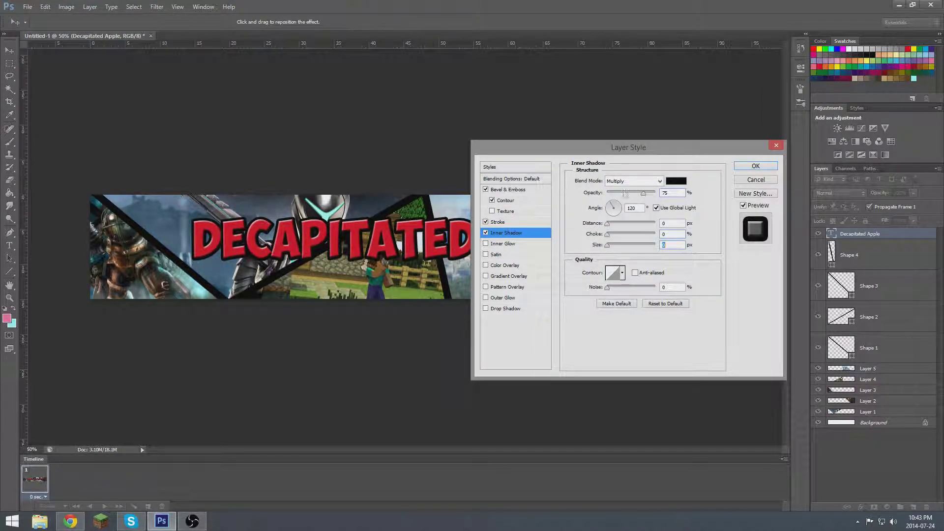
{"action": "left_click", "coordinate": [486, 233]}
{"action": "left_click", "coordinate": [646, 215]}
{"action": "left_click", "coordinate": [283, 85]}
{"action": "left_click", "coordinate": [489, 78]}
{"action": "left_click_drag", "start_coordinate": [614, 266], "coordinate": [621, 272]}
Replace the colour overlay with an orange-yellow preset gradient overlay.
{"action": "left_click", "coordinate": [504, 265]}
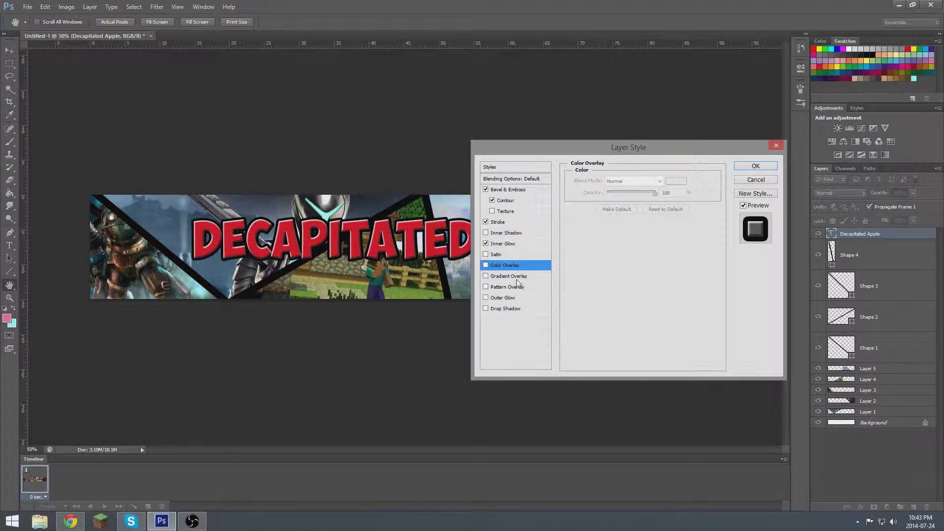
{"action": "left_click", "coordinate": [489, 276]}
{"action": "left_click", "coordinate": [632, 204]}
{"action": "left_click", "coordinate": [502, 143]}
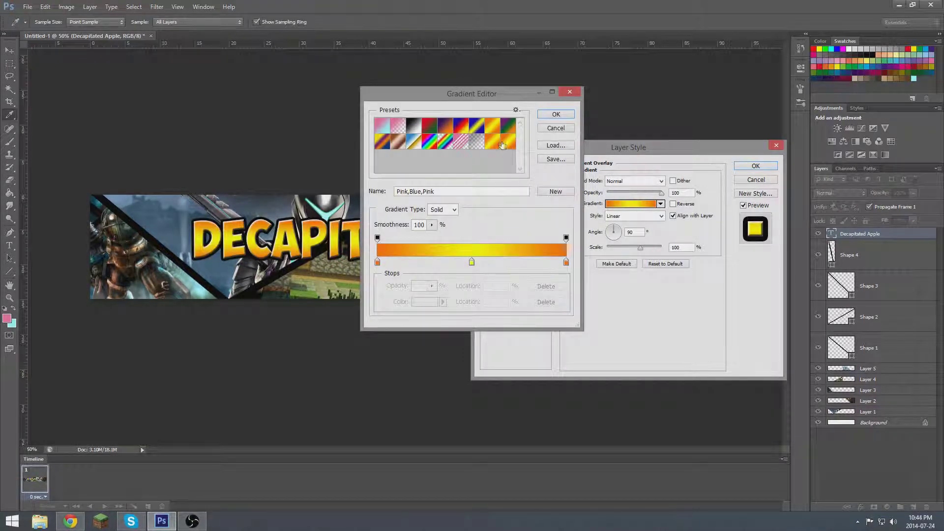
Keep the orange-yellow gradient and remove the pattern overlay from the title.
{"action": "left_click", "coordinate": [556, 115]}
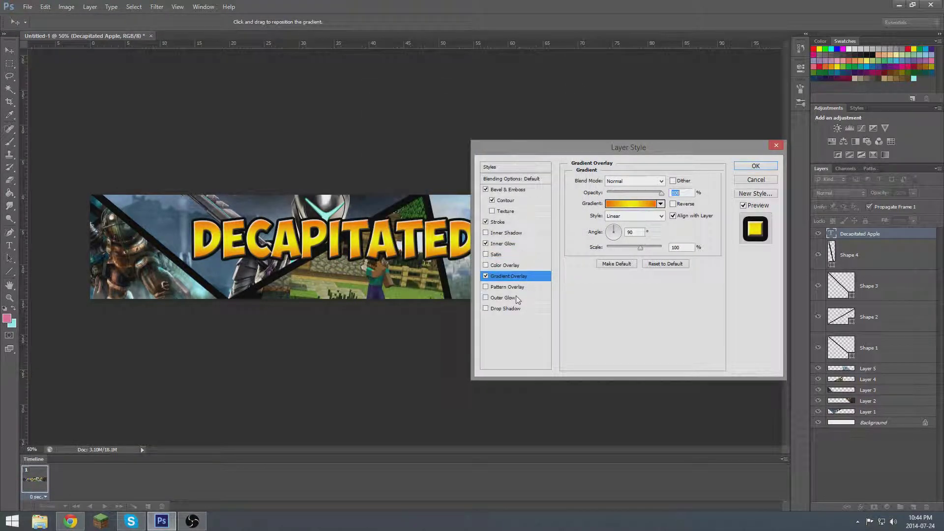
{"action": "left_click", "coordinate": [608, 204]}
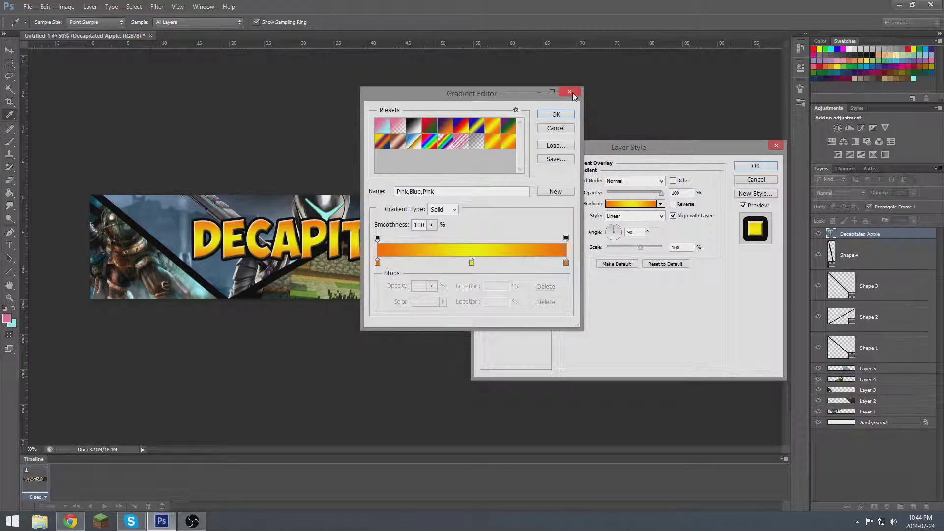
{"action": "left_click", "coordinate": [571, 93]}
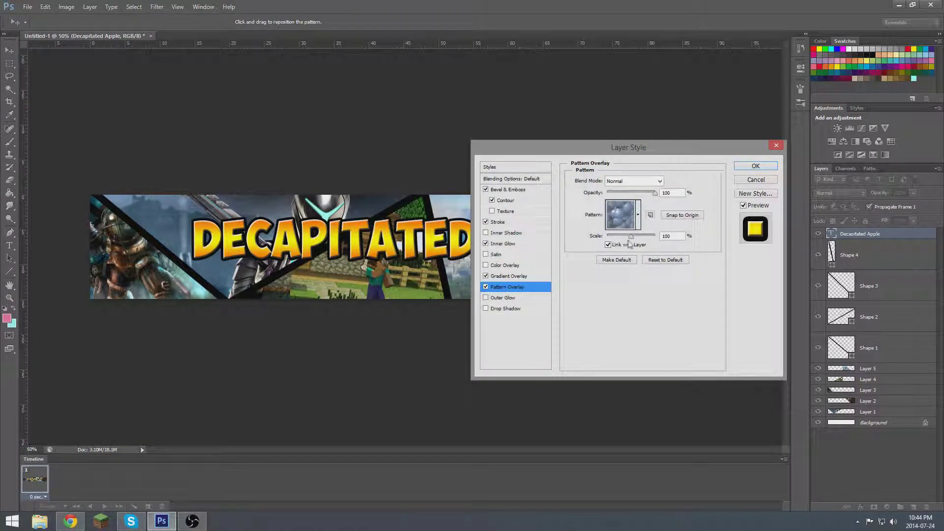
{"action": "left_click", "coordinate": [486, 287]}
Add a white outer glow with 29% noise, larger size and 100% opacity.
{"action": "left_click", "coordinate": [496, 298]}
{"action": "left_click", "coordinate": [597, 215]}
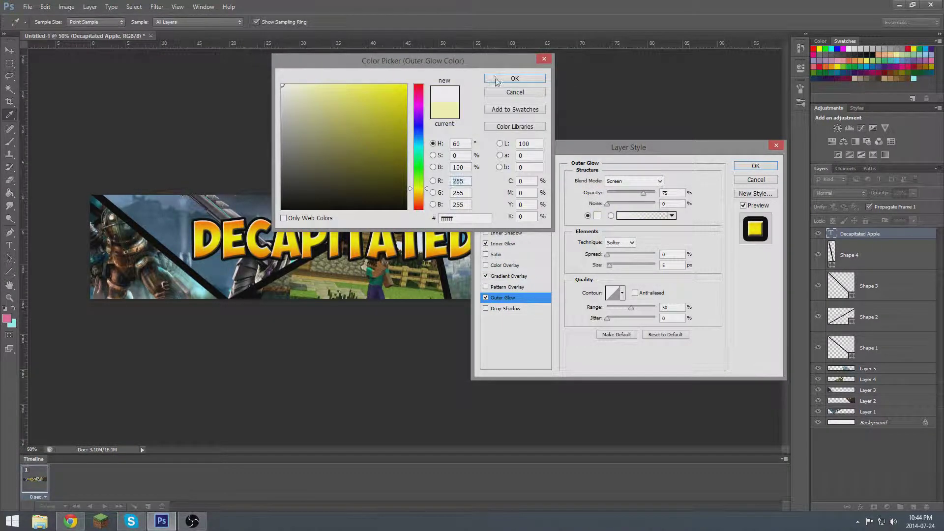
{"action": "left_click", "coordinate": [512, 80]}
{"action": "left_click_drag", "start_coordinate": [607, 205], "coordinate": [621, 205]}
{"action": "left_click_drag", "start_coordinate": [612, 265], "coordinate": [625, 265]}
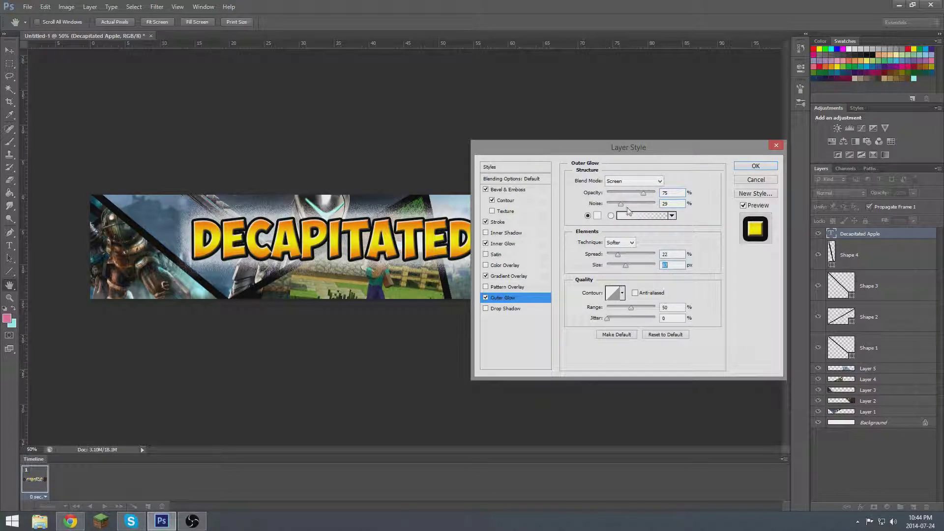
{"action": "left_click_drag", "start_coordinate": [643, 193], "coordinate": [655, 193]}
Set the title's outer glow to 76% opacity, spread 11 and size 73, then apply.
{"action": "left_click", "coordinate": [643, 195]}
{"action": "mouse_move", "coordinate": [625, 266]}
{"action": "left_mouse_down"}
{"action": "mouse_move", "coordinate": [610, 254]}
{"action": "mouse_move", "coordinate": [631, 265]}
{"action": "left_mouse_up"}
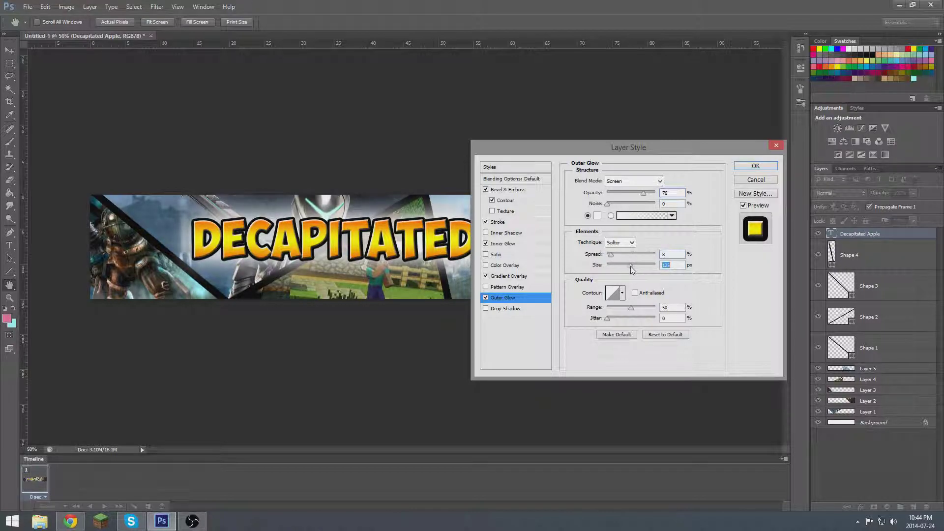
{"action": "left_click_drag", "start_coordinate": [611, 254], "coordinate": [623, 265]}
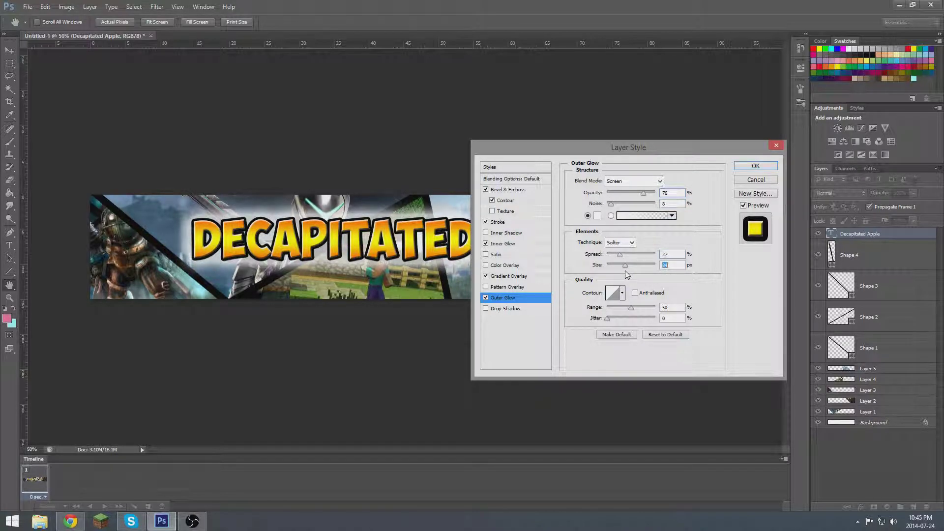
{"action": "left_click_drag", "start_coordinate": [619, 254], "coordinate": [611, 254]}
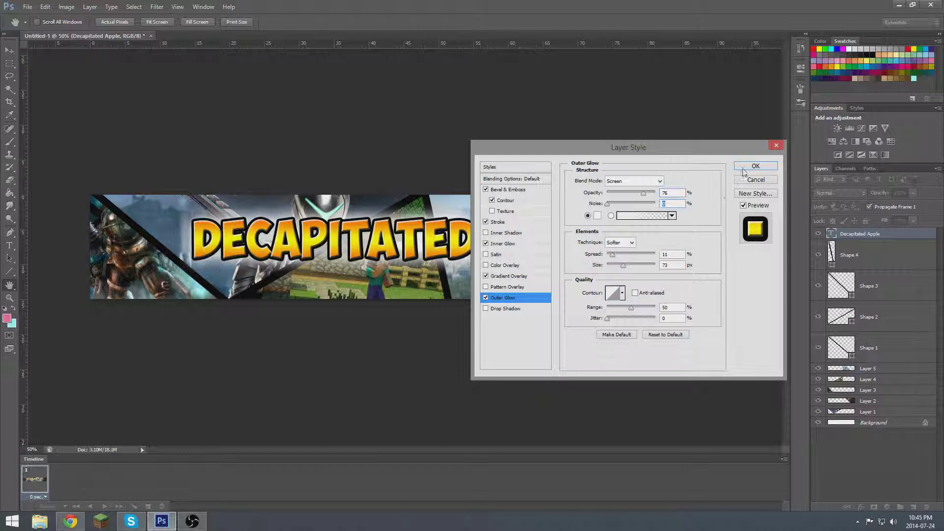
{"action": "key", "text": "Return"}
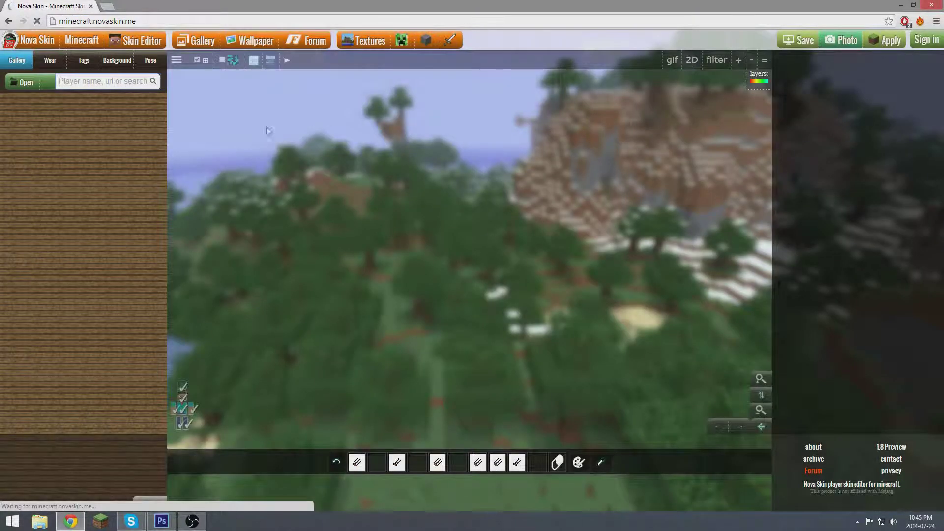
Pose the Nova Skin character with both arms raised and tilted outward.
{"action": "left_click", "coordinate": [150, 61]}
{"action": "left_click_drag", "start_coordinate": [83, 349], "coordinate": [40, 349]}
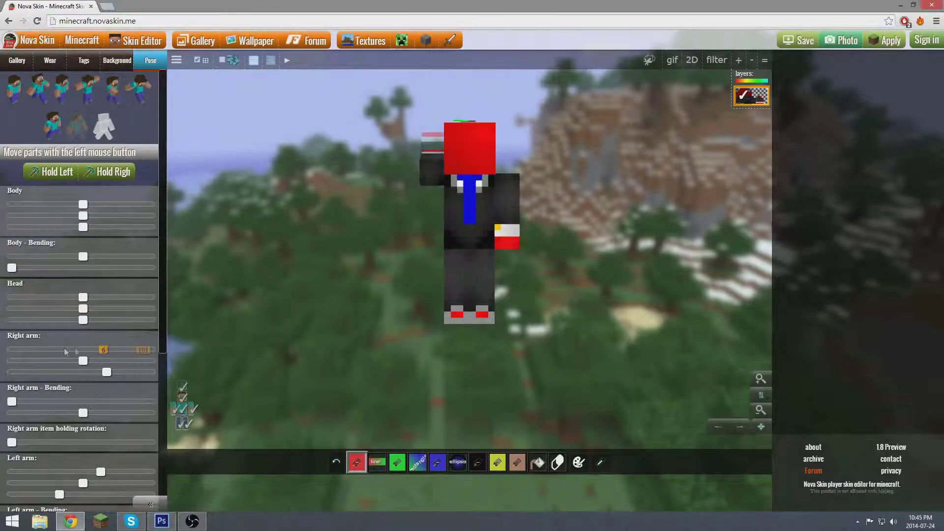
{"action": "left_click_drag", "start_coordinate": [99, 472], "coordinate": [37, 472]}
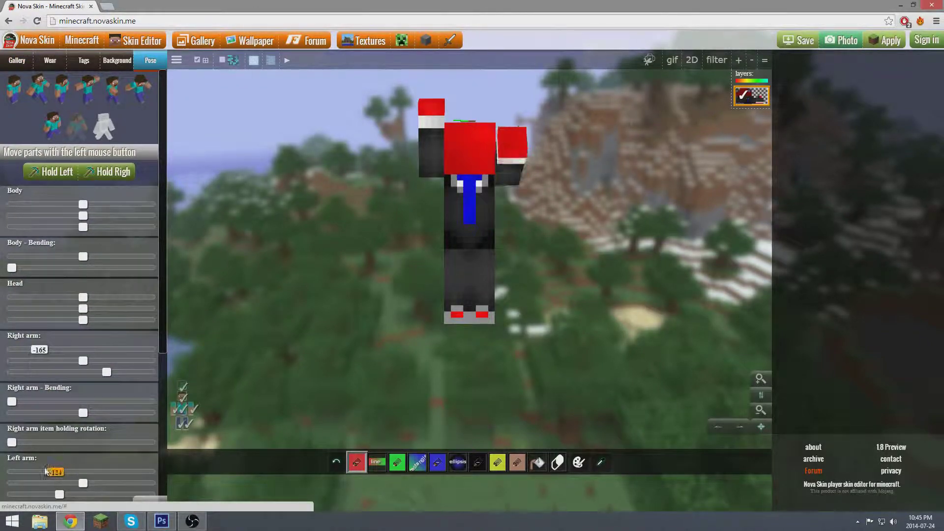
{"action": "scroll", "coordinate": [98, 427], "scroll_direction": "down", "scroll_amount": 5}
{"action": "scroll", "coordinate": [74, 243], "scroll_direction": "up", "scroll_amount": 3}
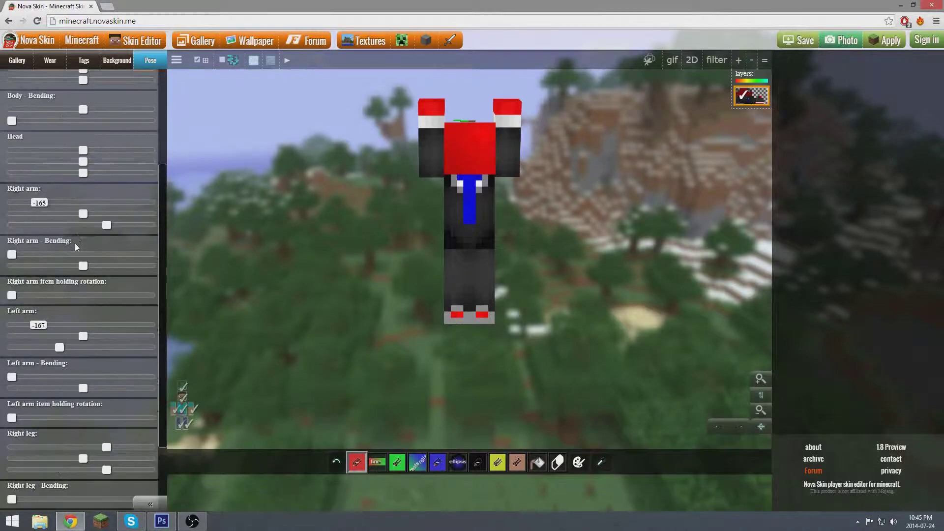
{"action": "left_click_drag", "start_coordinate": [106, 225], "coordinate": [120, 225]}
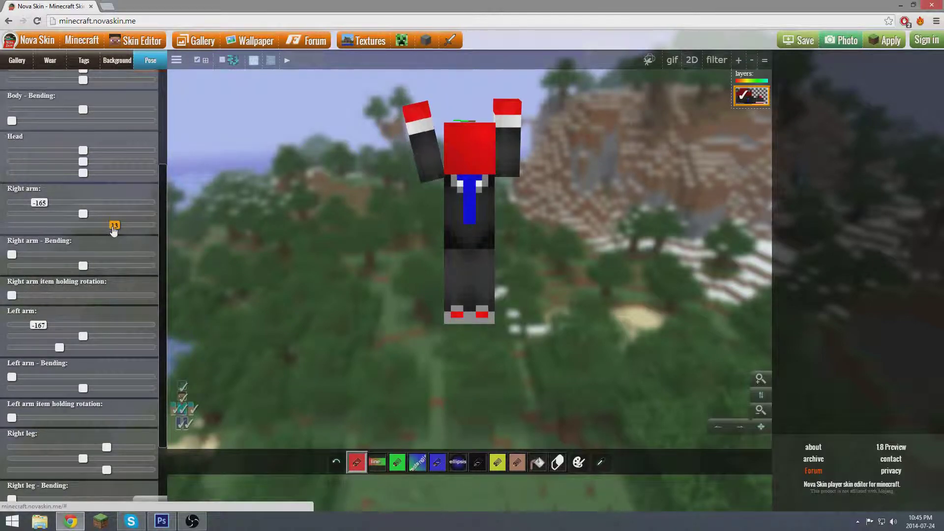
{"action": "left_click_drag", "start_coordinate": [59, 347], "coordinate": [45, 347]}
Take a photo of the posed skin and copy the image.
{"action": "left_click", "coordinate": [557, 462]}
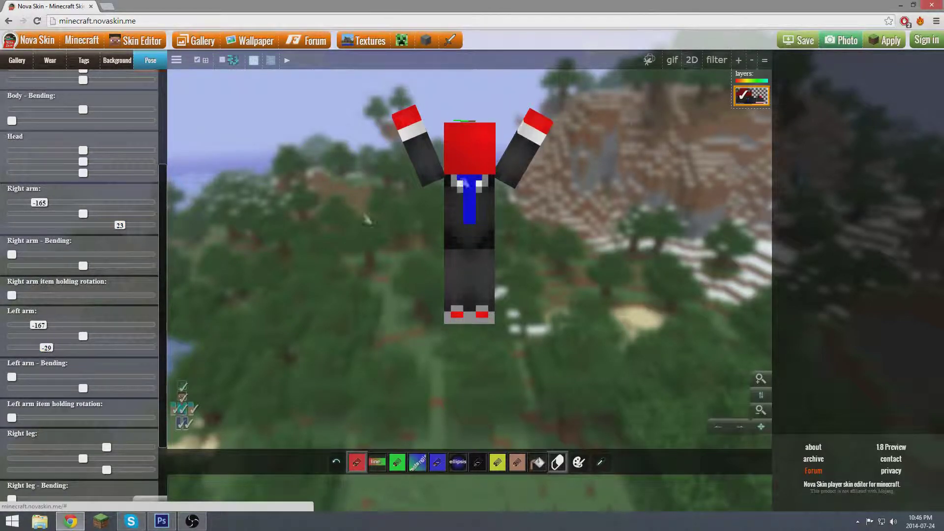
{"action": "left_click", "coordinate": [837, 41]}
{"action": "right_click", "coordinate": [499, 185]}
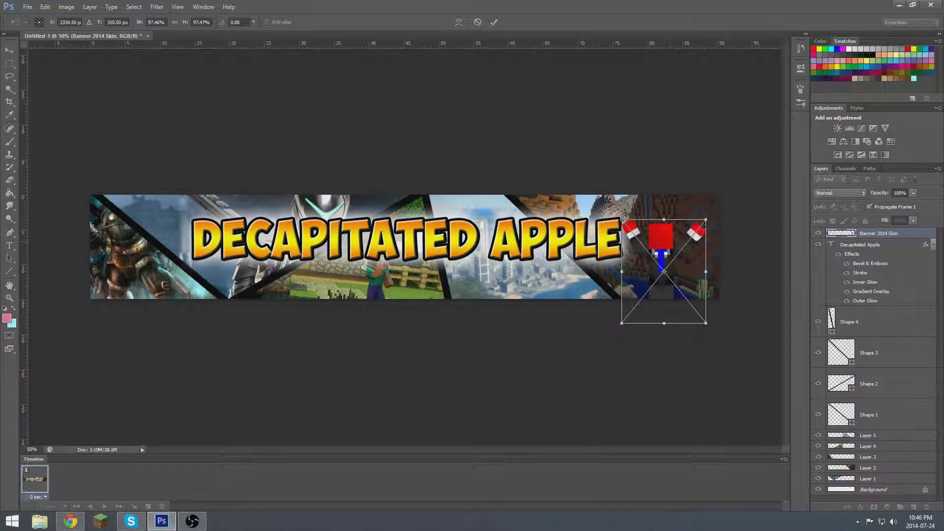
Scale the pasted skin to about 206%, rotate it about -23°, and place it at the banner's right end.
{"action": "left_click_drag", "start_coordinate": [622, 323], "coordinate": [590, 377]}
{"action": "mouse_move", "coordinate": [679, 246]}
{"action": "left_mouse_down"}
{"action": "mouse_move", "coordinate": [672, 273]}
{"action": "mouse_move", "coordinate": [631, 272]}
{"action": "mouse_move", "coordinate": [654, 276]}
{"action": "left_mouse_up"}
{"action": "mouse_move", "coordinate": [603, 241]}
{"action": "left_mouse_down"}
{"action": "mouse_move", "coordinate": [561, 236]}
{"action": "mouse_move", "coordinate": [668, 272]}
{"action": "mouse_move", "coordinate": [680, 288]}
{"action": "mouse_move", "coordinate": [675, 274]}
{"action": "left_mouse_up"}
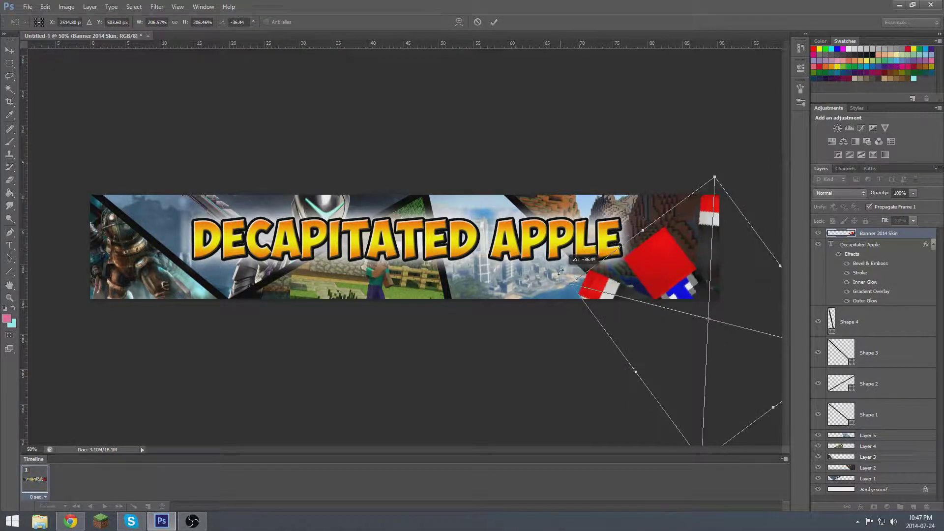
{"action": "mouse_move", "coordinate": [568, 246]}
{"action": "left_mouse_down"}
{"action": "mouse_move", "coordinate": [561, 265]}
{"action": "mouse_move", "coordinate": [567, 246]}
{"action": "left_mouse_up"}
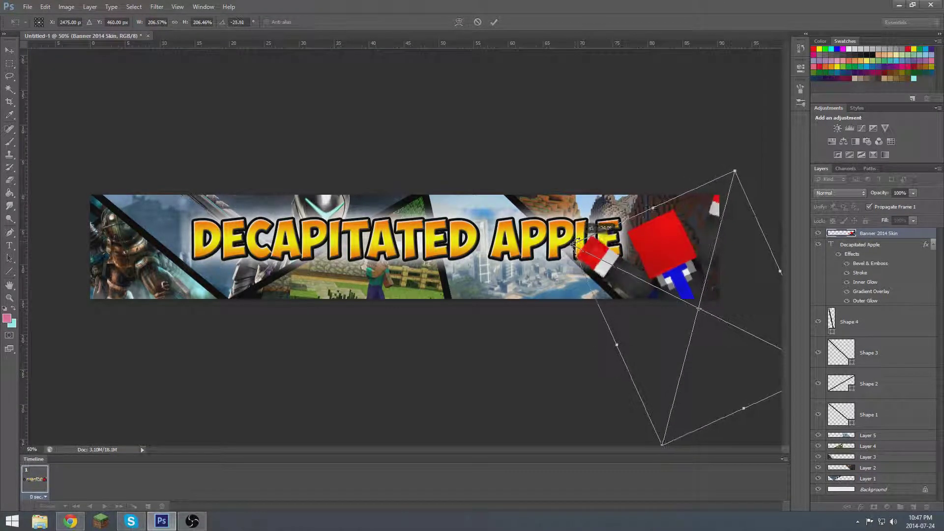
{"action": "left_click_drag", "start_coordinate": [618, 278], "coordinate": [619, 284]}
{"action": "left_click_drag", "start_coordinate": [564, 255], "coordinate": [574, 242]}
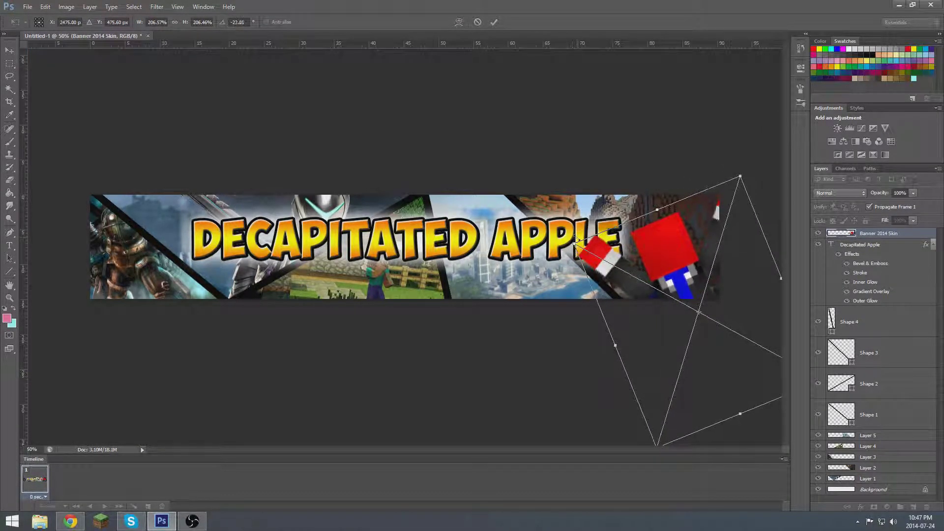
{"action": "left_click", "coordinate": [495, 22]}
Give the skin layer a Bevel & Emboss with contour and a black stroke.
{"action": "right_click", "coordinate": [859, 236]}
{"action": "left_click", "coordinate": [797, 171]}
{"action": "left_click", "coordinate": [506, 191]}
{"action": "mouse_move", "coordinate": [626, 147]}
{"action": "left_mouse_down"}
{"action": "mouse_move", "coordinate": [252, 121]}
{"action": "mouse_move", "coordinate": [247, 106]}
{"action": "left_mouse_up"}
{"action": "left_click", "coordinate": [120, 159]}
{"action": "left_click", "coordinate": [117, 181]}
{"action": "left_click_drag", "start_coordinate": [226, 139], "coordinate": [230, 139]}
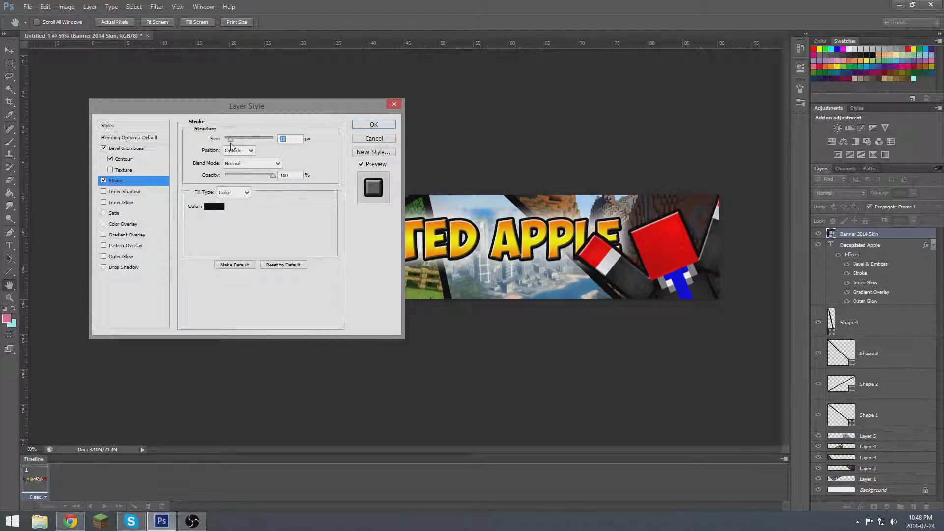
Add a white inner glow to the skin layer.
{"action": "left_click", "coordinate": [120, 202]}
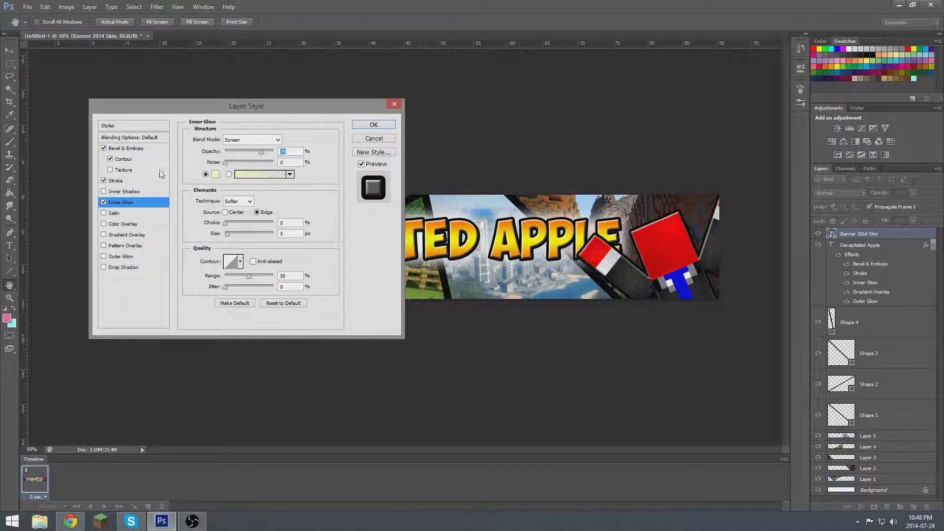
{"action": "left_click", "coordinate": [216, 174]}
{"action": "left_click", "coordinate": [282, 85]}
{"action": "left_click", "coordinate": [514, 78]}
Add an outer glow and a drop shadow with spread 31 to the skin, then apply.
{"action": "left_click", "coordinate": [120, 256]}
{"action": "left_click", "coordinate": [216, 174]}
{"action": "left_click", "coordinate": [512, 79]}
{"action": "left_click_drag", "start_coordinate": [227, 224], "coordinate": [234, 226]}
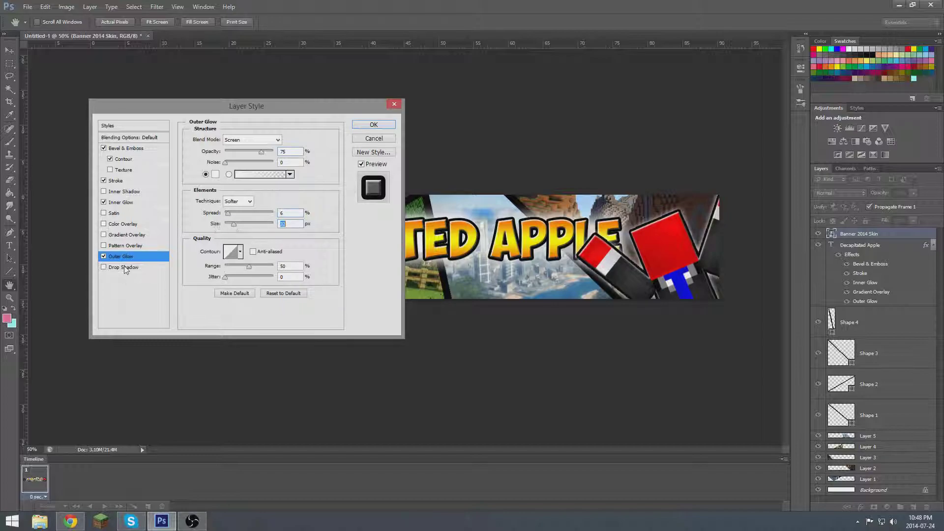
{"action": "left_click", "coordinate": [124, 267]}
{"action": "mouse_move", "coordinate": [226, 193]}
{"action": "left_mouse_down"}
{"action": "mouse_move", "coordinate": [239, 192]}
{"action": "mouse_move", "coordinate": [240, 204]}
{"action": "left_mouse_up"}
{"action": "key", "text": "Return"}
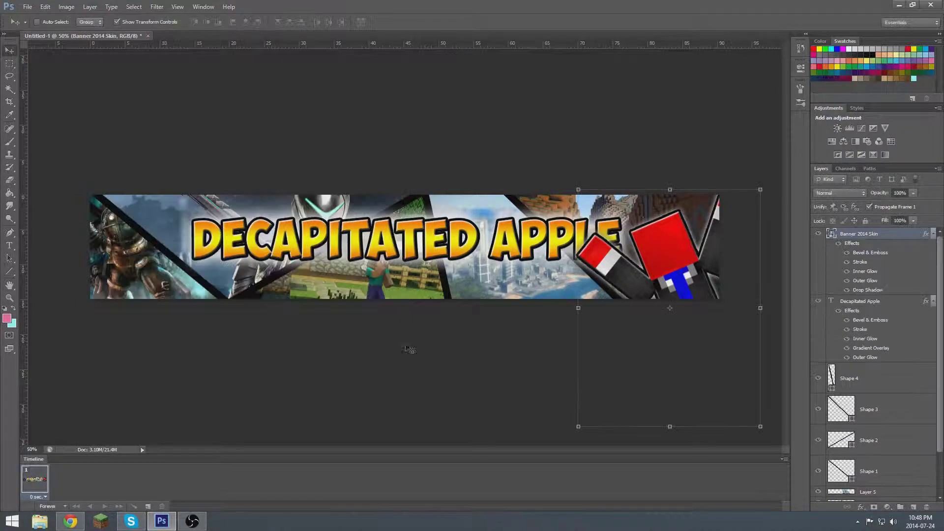
Add a contour to the skin's bevel and thicken its outline stroke.
{"action": "right_click", "coordinate": [855, 235]}
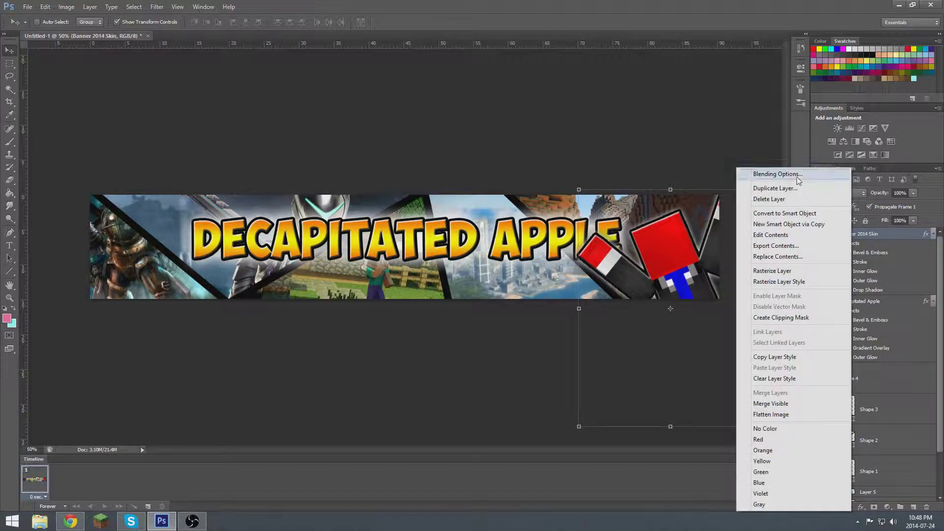
{"action": "left_click", "coordinate": [777, 175]}
{"action": "left_click", "coordinate": [103, 148]}
{"action": "left_click", "coordinate": [104, 147]}
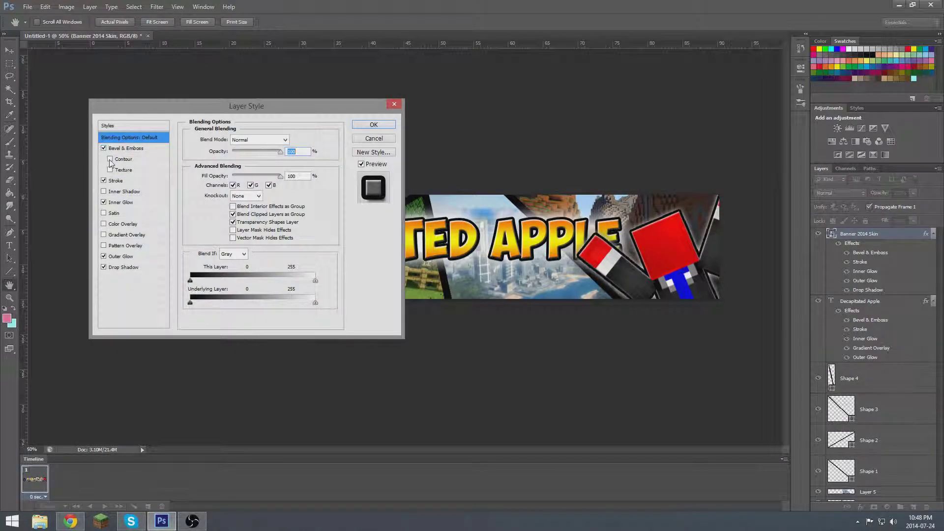
{"action": "left_click", "coordinate": [116, 180]}
{"action": "mouse_move", "coordinate": [231, 139]}
{"action": "left_mouse_down"}
{"action": "mouse_move", "coordinate": [219, 141]}
{"action": "mouse_move", "coordinate": [229, 140]}
{"action": "left_mouse_up"}
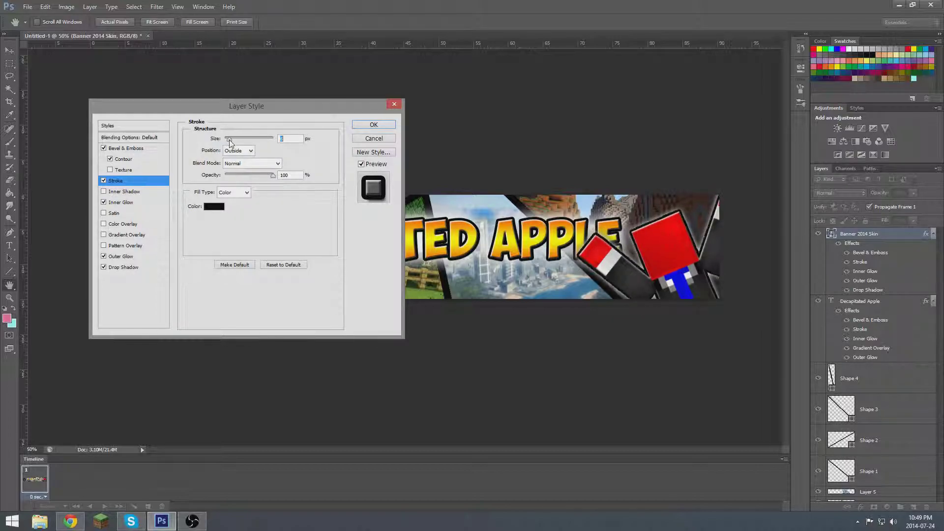
{"action": "key", "text": "Return"}
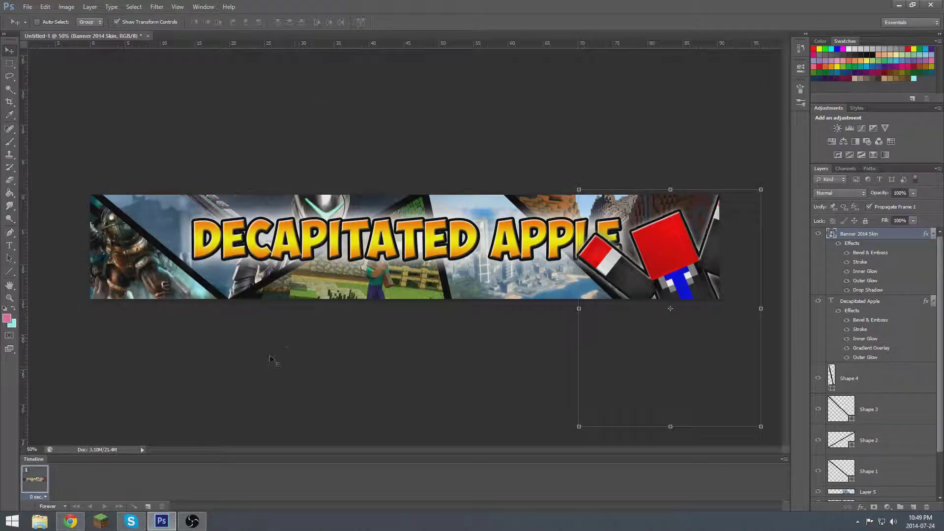
{"action": "key", "text": "alt+Tab"}
Search Google Images for 'minecraft apple' and copy the red pixel apple.
{"action": "left_click", "coordinate": [814, 43]}
{"action": "type", "text": "minecraft apple"}
{"action": "key", "text": "Return"}
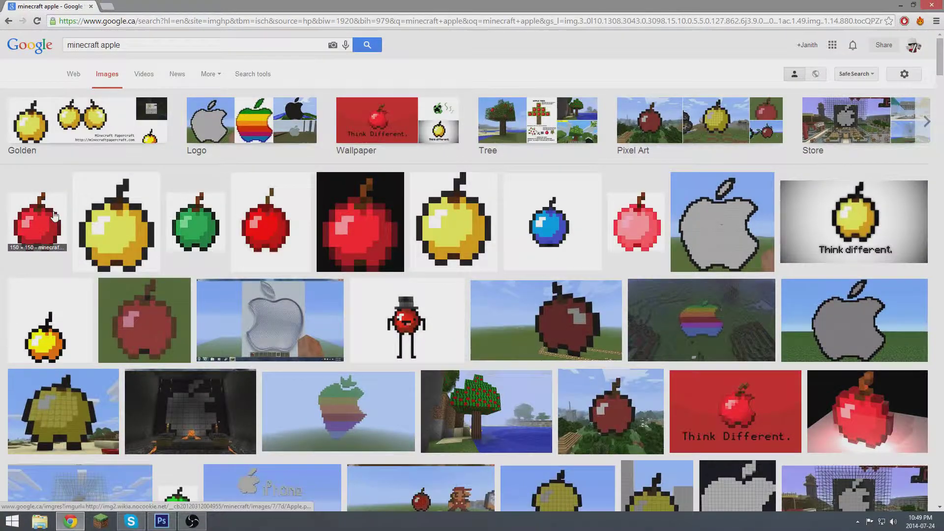
{"action": "left_click", "coordinate": [246, 186]}
{"action": "key", "text": "alt+Tab"}
Paste the apple into the banner, enlarged over the start of the title.
{"action": "key", "text": "ctrl+v"}
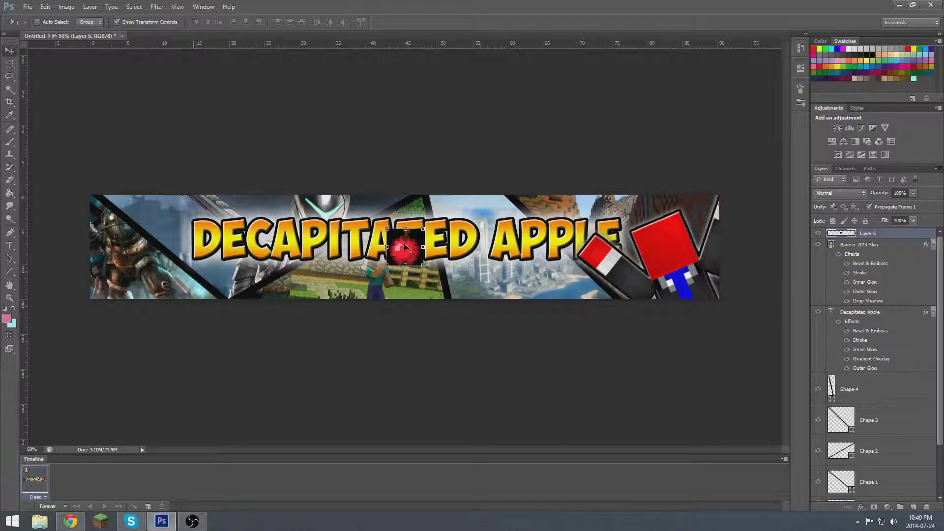
{"action": "key", "text": "ctrl+t"}
{"action": "mouse_move", "coordinate": [388, 248]}
{"action": "left_mouse_down"}
{"action": "mouse_move", "coordinate": [400, 252]}
{"action": "mouse_move", "coordinate": [145, 270]}
{"action": "mouse_move", "coordinate": [167, 211]}
{"action": "left_mouse_up"}
{"action": "left_click_drag", "start_coordinate": [148, 245], "coordinate": [248, 221]}
{"action": "left_click", "coordinate": [493, 21]}
Erase the apple's black background with the Magic Eraser and move it further left.
{"action": "left_click", "coordinate": [10, 180]}
{"action": "right_click", "coordinate": [9, 179]}
{"action": "left_click", "coordinate": [49, 199]}
{"action": "left_click", "coordinate": [272, 212]}
{"action": "left_click", "coordinate": [217, 260]}
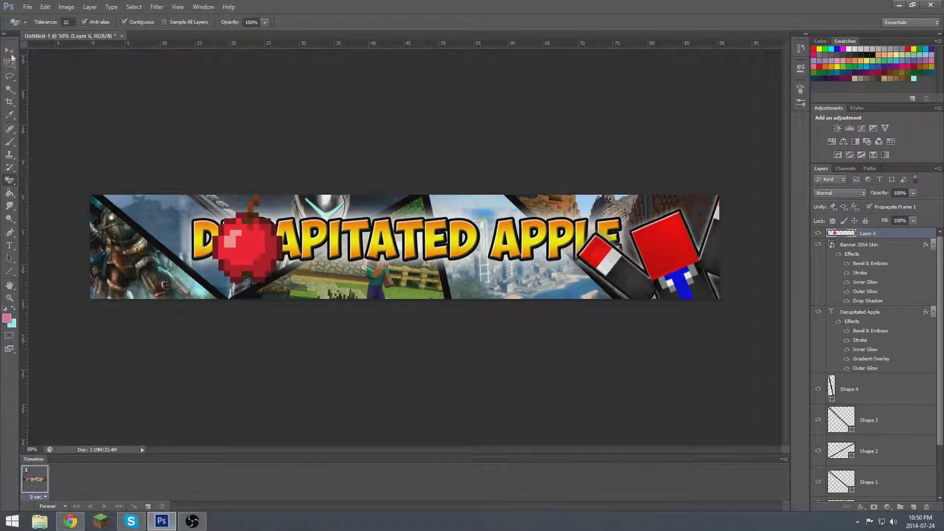
{"action": "left_click", "coordinate": [10, 52]}
{"action": "left_click_drag", "start_coordinate": [246, 244], "coordinate": [158, 273]}
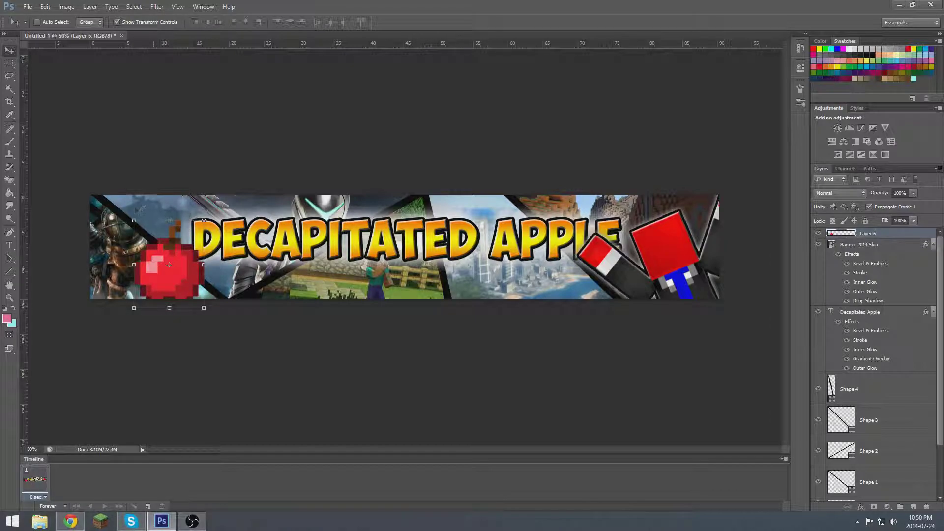
Move the apple to the banner's left end and rotate it about 18 degrees.
{"action": "key", "text": "ctrl+t"}
{"action": "left_click_drag", "start_coordinate": [206, 315], "coordinate": [172, 334]}
{"action": "left_click_drag", "start_coordinate": [152, 269], "coordinate": [128, 263]}
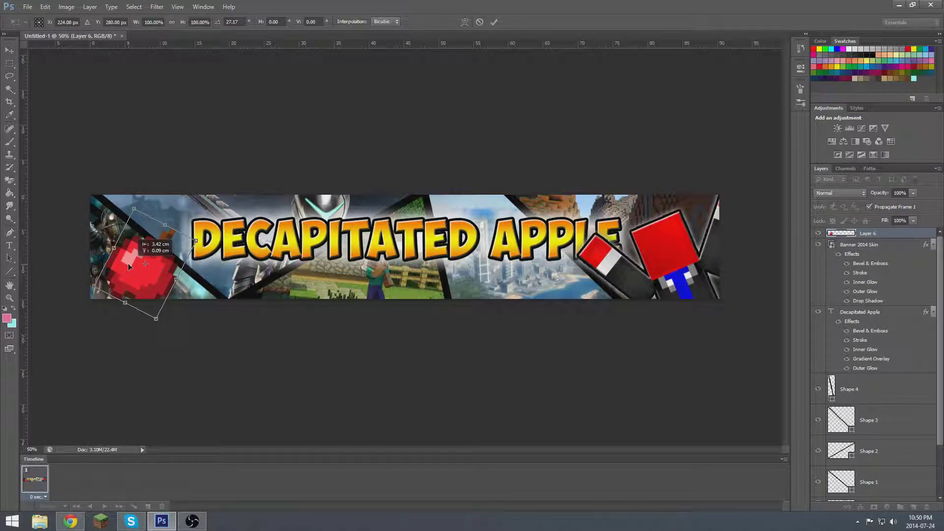
{"action": "left_click_drag", "start_coordinate": [136, 202], "coordinate": [127, 205]}
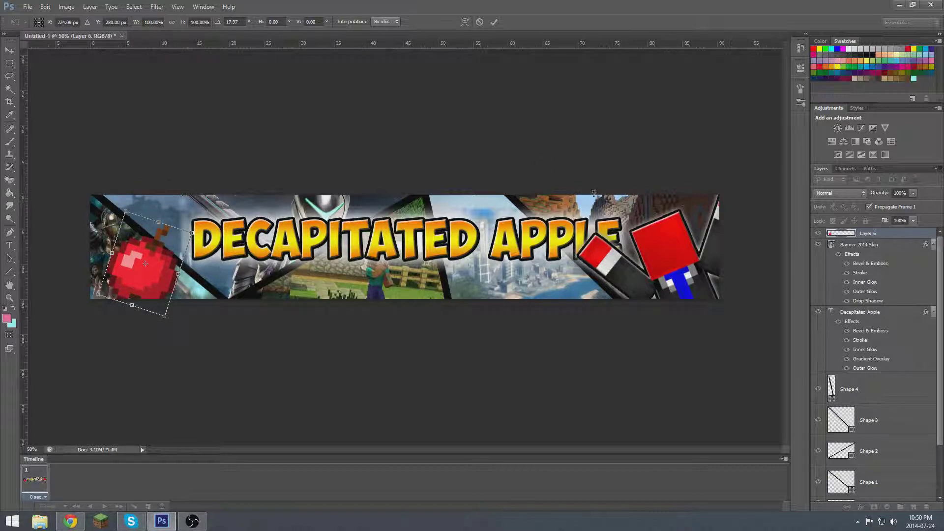
{"action": "key", "text": "Return"}
Give the apple a bevel, black outline stroke and a smaller inner glow.
{"action": "right_click", "coordinate": [880, 233]}
{"action": "left_click", "coordinate": [787, 181]}
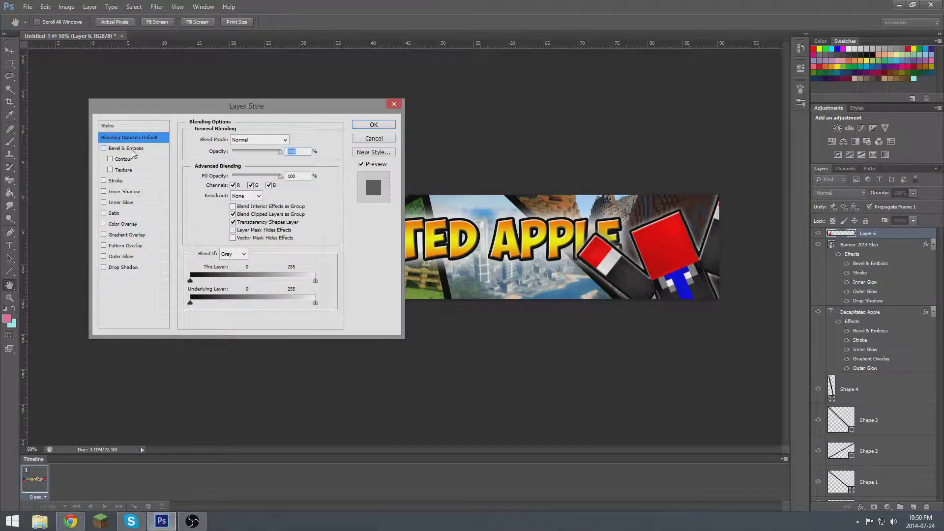
{"action": "left_click", "coordinate": [127, 148]}
{"action": "left_click_drag", "start_coordinate": [158, 106], "coordinate": [362, 113]}
{"action": "left_click", "coordinate": [317, 173]}
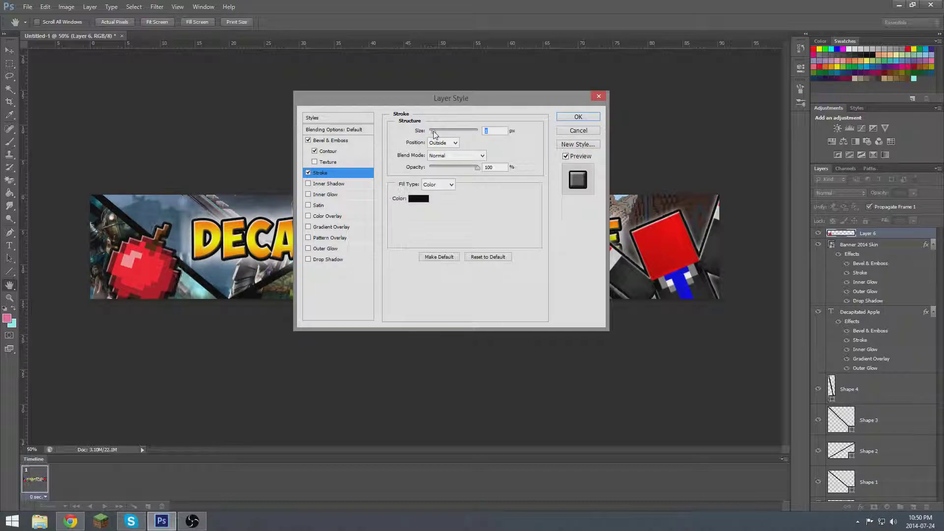
{"action": "left_click", "coordinate": [325, 194]}
{"action": "left_click", "coordinate": [420, 166]}
{"action": "left_click", "coordinate": [507, 78]}
{"action": "left_click_drag", "start_coordinate": [439, 229], "coordinate": [433, 232]}
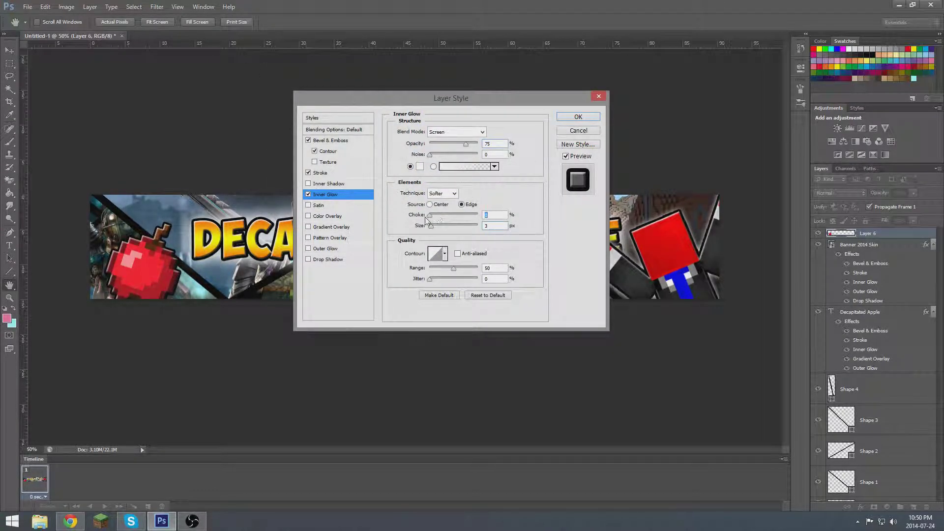
{"action": "key", "text": "Tab"}
Add a wider outer glow and a drop shadow to the apple, then apply the styles.
{"action": "left_click", "coordinate": [326, 248]}
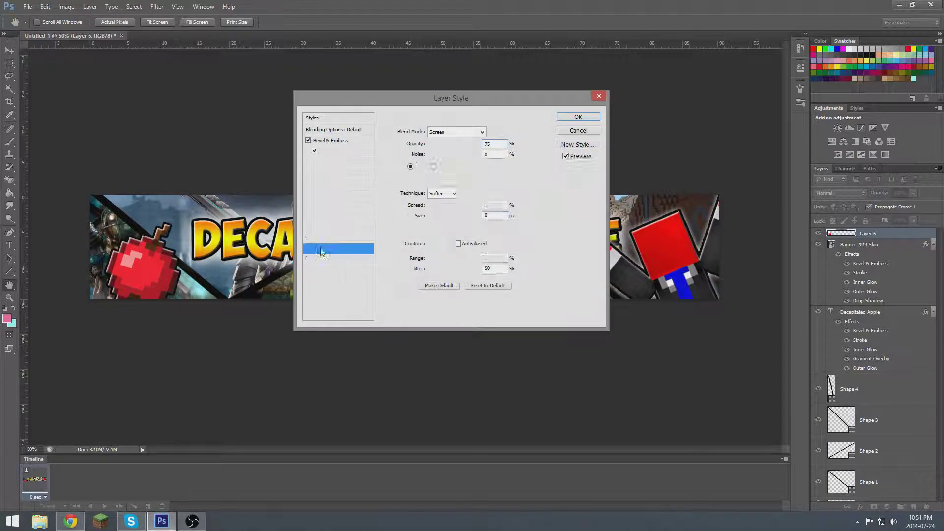
{"action": "left_click", "coordinate": [420, 166]}
{"action": "key", "text": "Escape"}
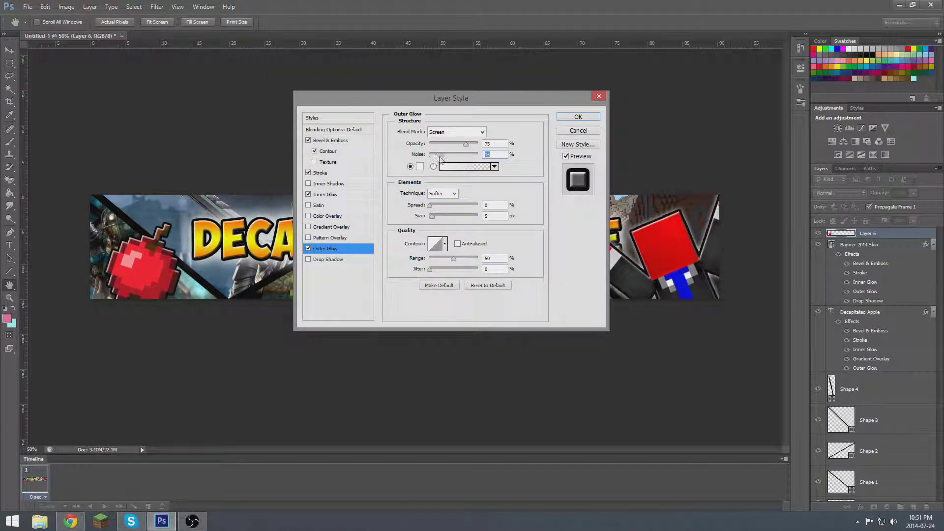
{"action": "mouse_move", "coordinate": [435, 205]}
{"action": "left_mouse_down"}
{"action": "mouse_move", "coordinate": [476, 217]}
{"action": "mouse_move", "coordinate": [427, 205]}
{"action": "mouse_move", "coordinate": [469, 219]}
{"action": "mouse_move", "coordinate": [435, 212]}
{"action": "left_mouse_up"}
{"action": "left_click", "coordinate": [355, 259]}
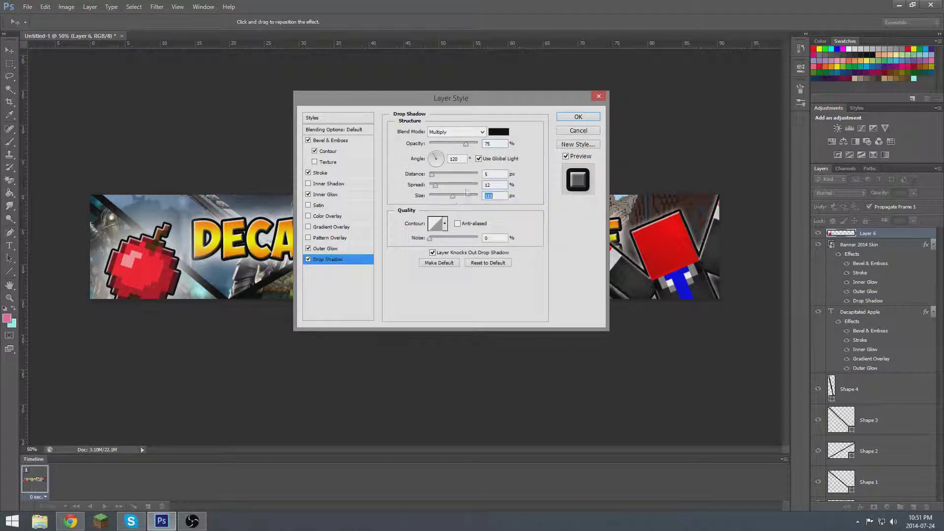
{"action": "key", "text": "Return"}
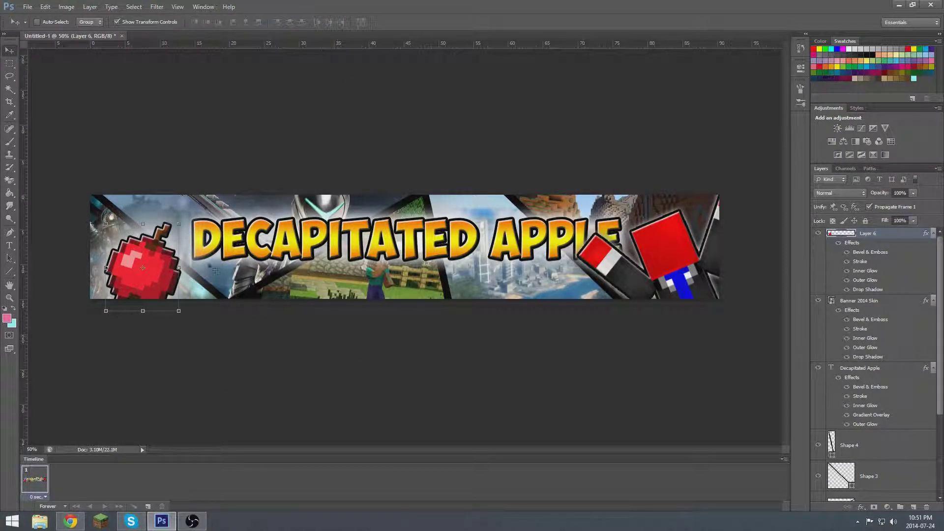
Save the layered banner as 'Banner Possible Youtube' PSD in the Thumbnails folder.
{"action": "left_click", "coordinate": [27, 7]}
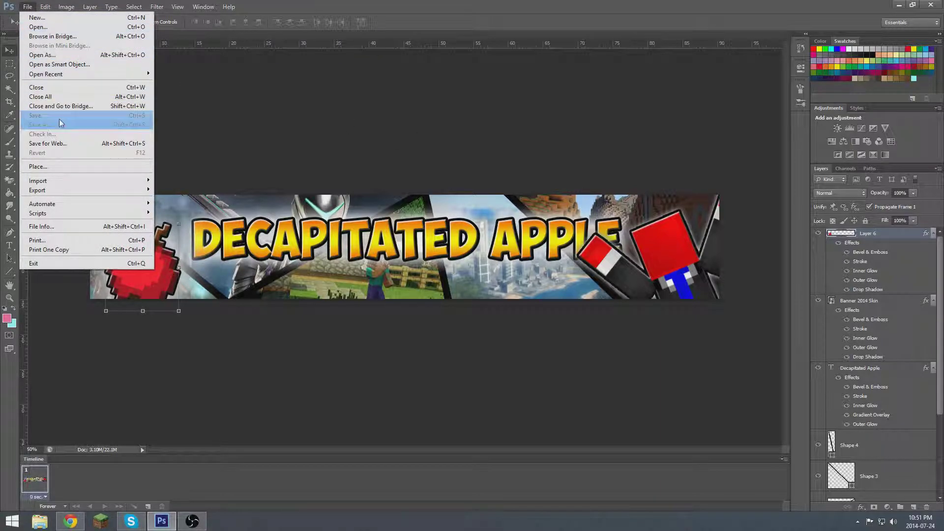
{"action": "left_click", "coordinate": [39, 120]}
{"action": "left_click", "coordinate": [355, 167]}
{"action": "left_click", "coordinate": [354, 197]}
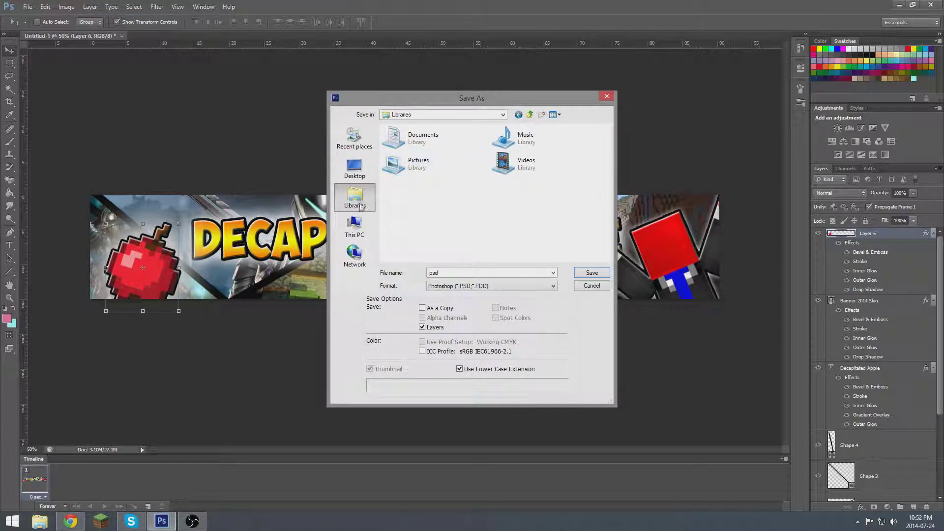
{"action": "left_click", "coordinate": [355, 226]}
{"action": "left_click", "coordinate": [354, 168]}
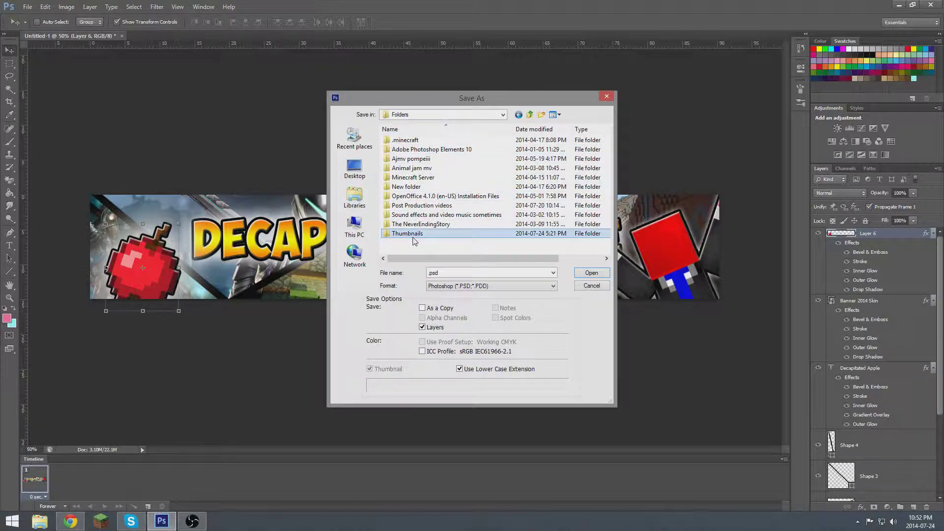
{"action": "double_click", "coordinate": [416, 236]}
{"action": "double_click", "coordinate": [467, 272]}
{"action": "type", "text": "Banner Fl"}
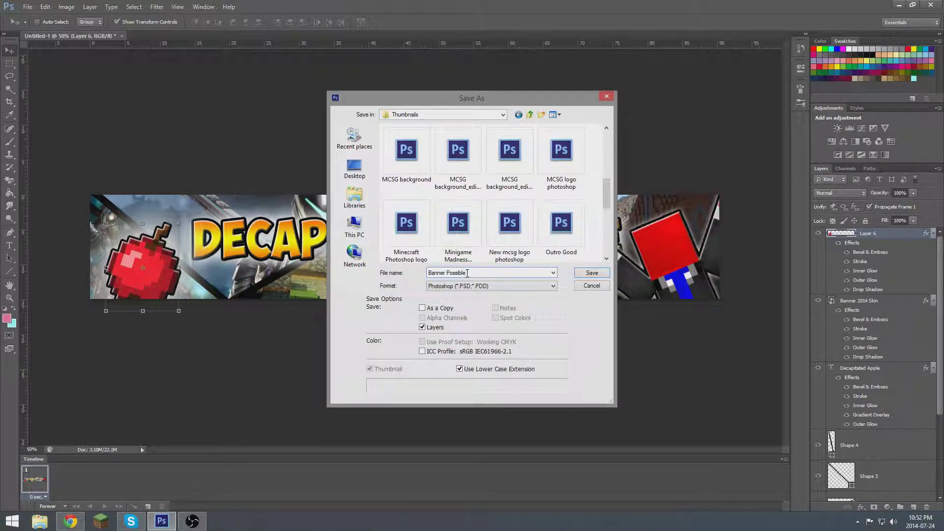
{"action": "key", "text": "BackSpace"}
{"action": "key", "text": "BackSpace"}
{"action": "type", "text": "be"}
{"action": "key", "text": "Return"}
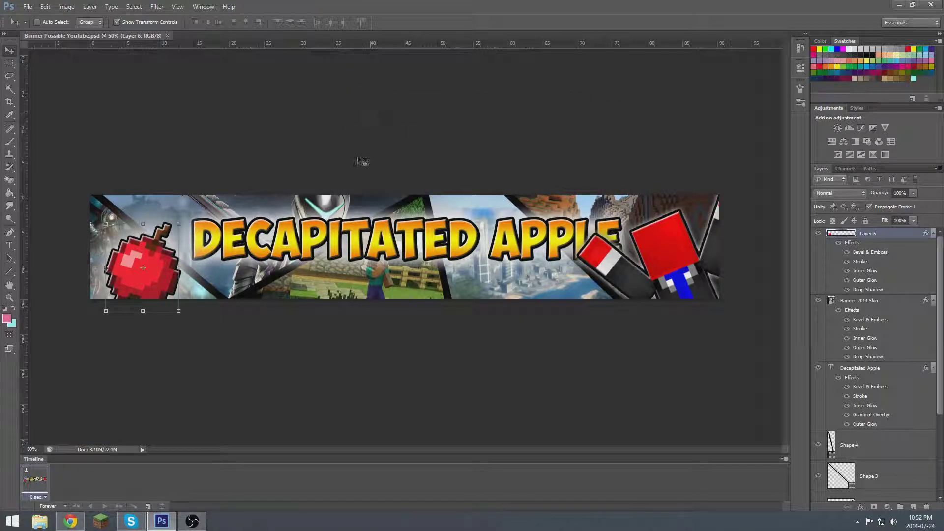
Nudge the apple slightly left and down, then flatten the image into one layer.
{"action": "left_click_drag", "start_coordinate": [228, 225], "coordinate": [224, 227]}
{"action": "left_click", "coordinate": [847, 261]}
{"action": "left_click", "coordinate": [846, 261]}
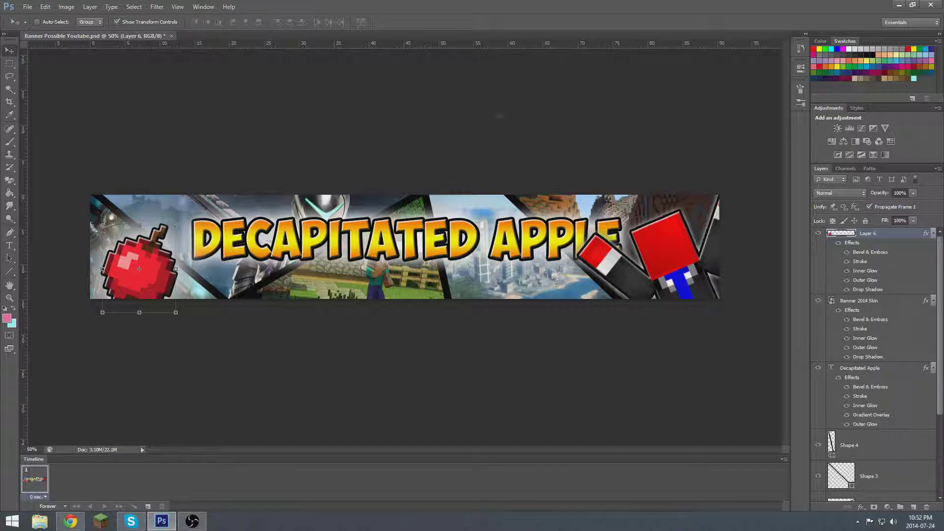
{"action": "right_click", "coordinate": [891, 238]}
{"action": "left_click", "coordinate": [794, 416]}
Save the flattened banner as a separate copy.
{"action": "left_click", "coordinate": [27, 7]}
{"action": "left_click", "coordinate": [78, 134]}
{"action": "left_click", "coordinate": [506, 271]}
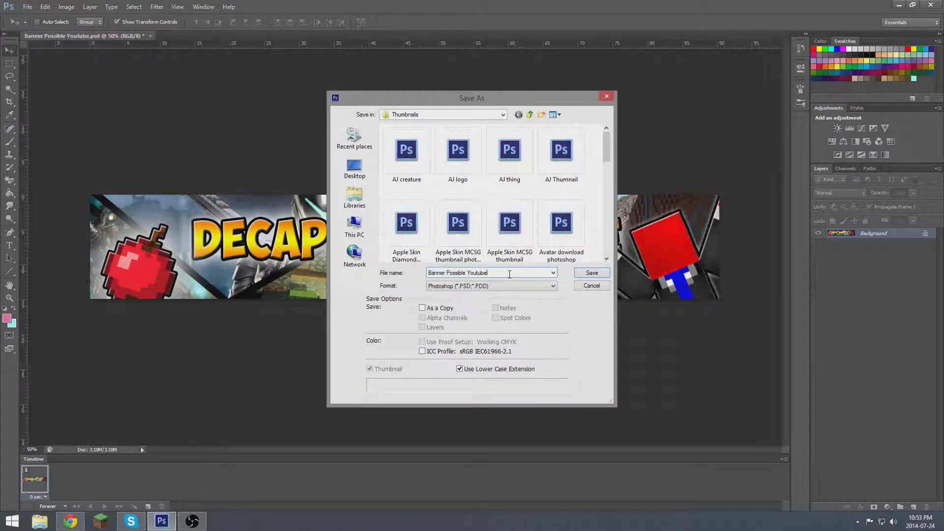
{"action": "key", "text": "Return"}
Start a new document 1550 px wide and clear its height value.
{"action": "left_click", "coordinate": [34, 6]}
{"action": "left_click", "coordinate": [39, 17]}
{"action": "type", "text": "1550"}
{"action": "key", "text": "Tab"}
{"action": "key", "text": "BackSpace"}
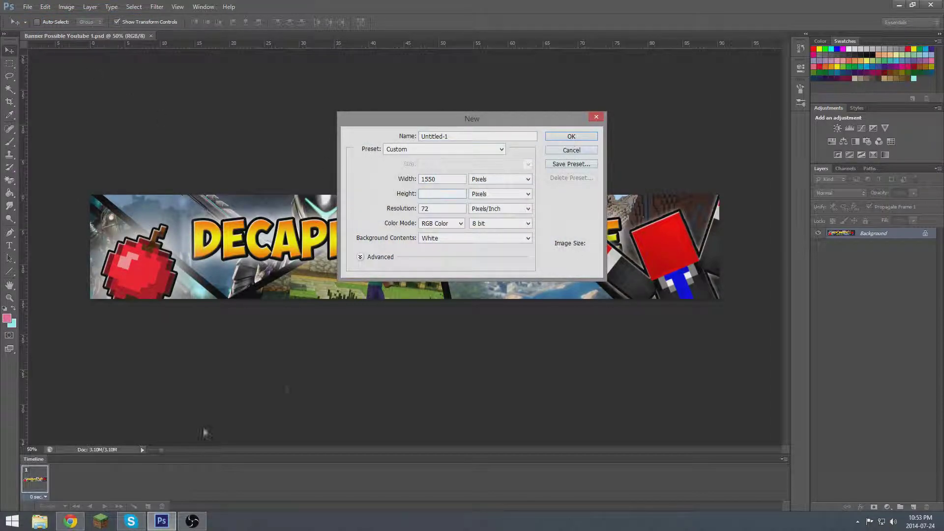